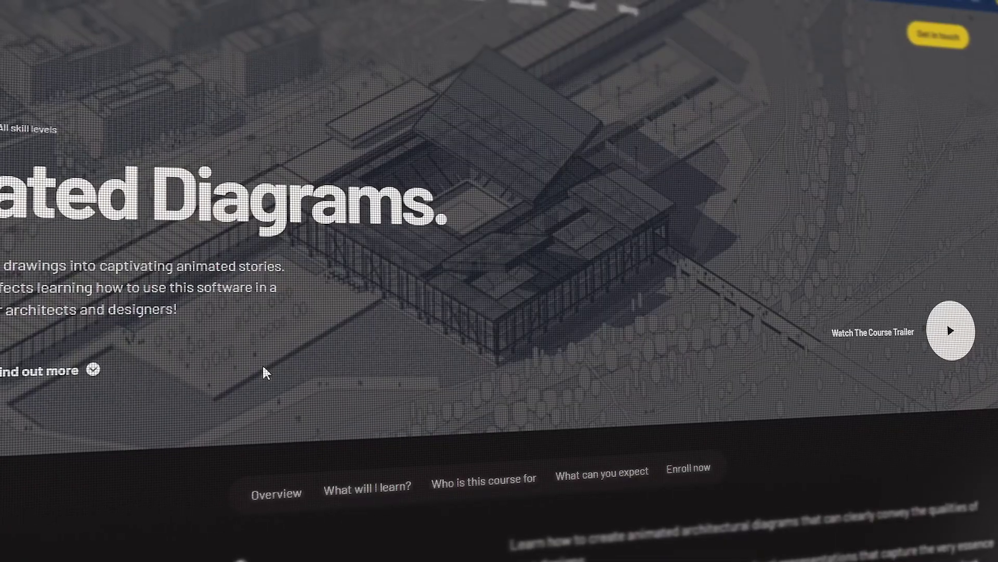
- Look through the Animated Diagrams course page, examining its contents, target audience, reviews, curriculum and instructor section
scroll(269, 360, down, 10)
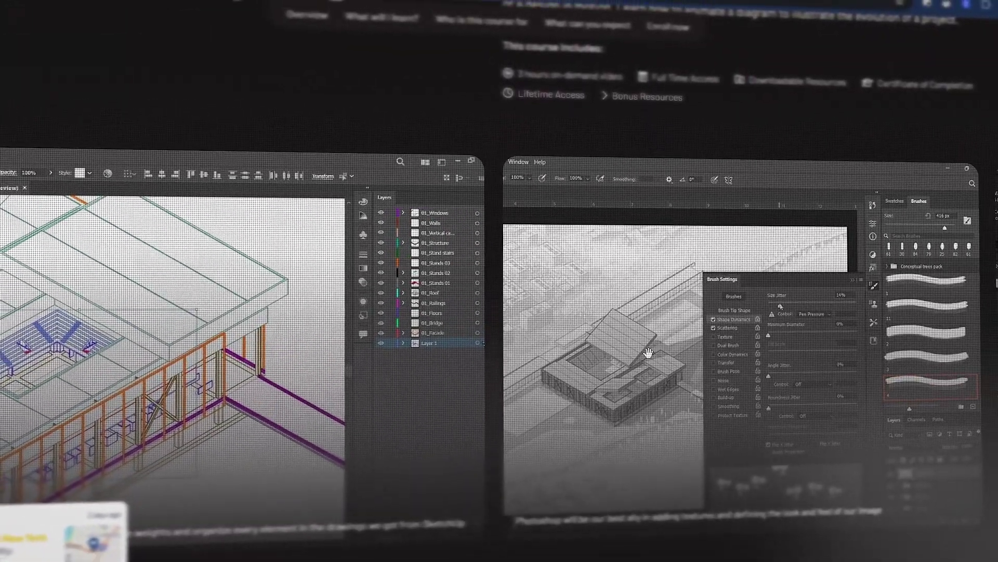
scroll(473, 323, down, 5)
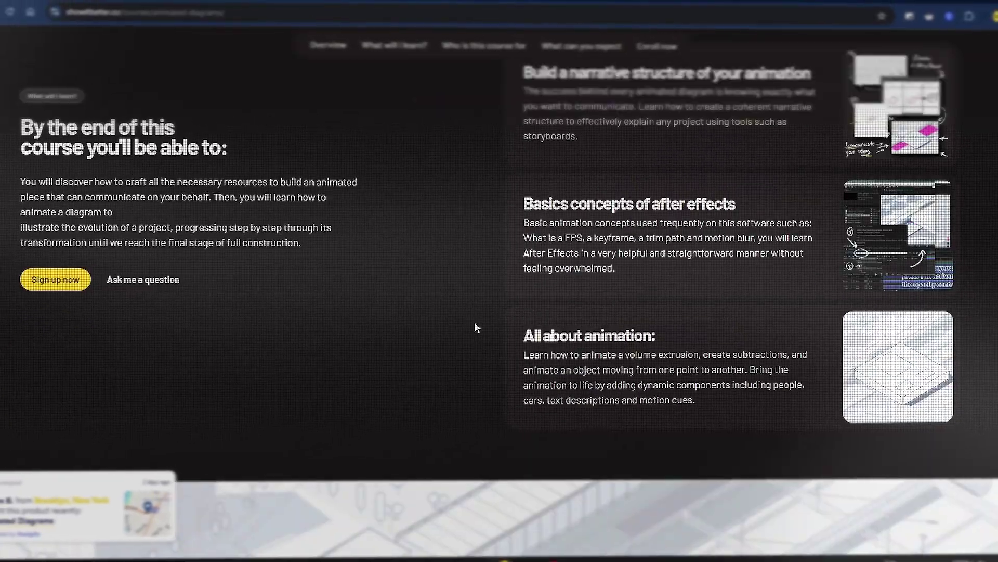
scroll(475, 323, down, 8)
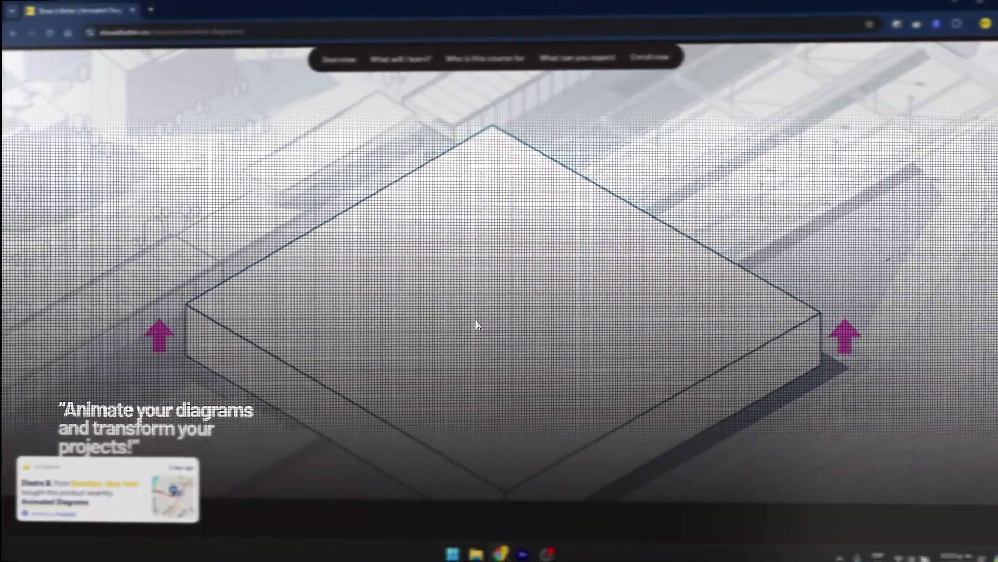
scroll(477, 324, down, 10)
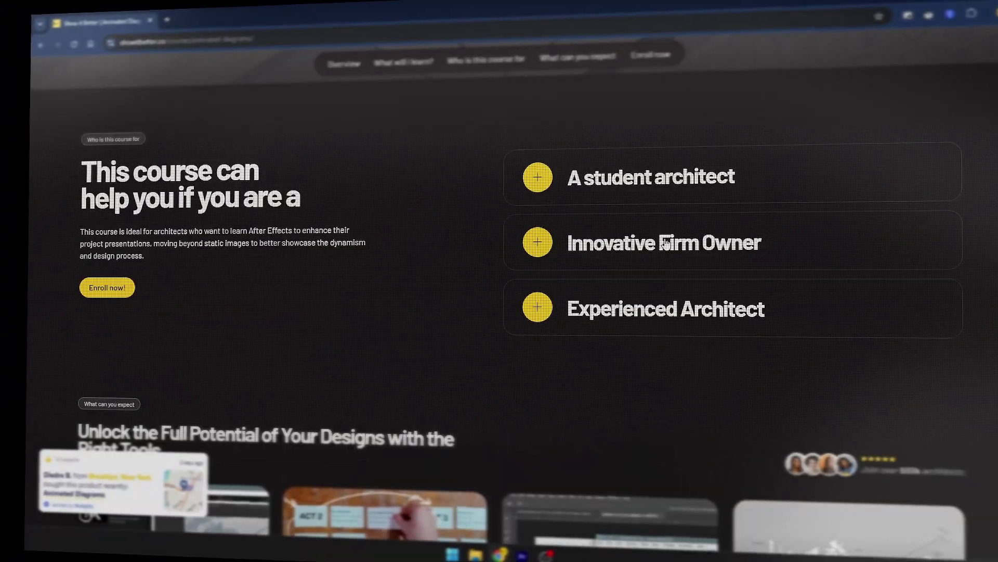
scroll(495, 280, down, 5)
scroll(426, 282, down, 8)
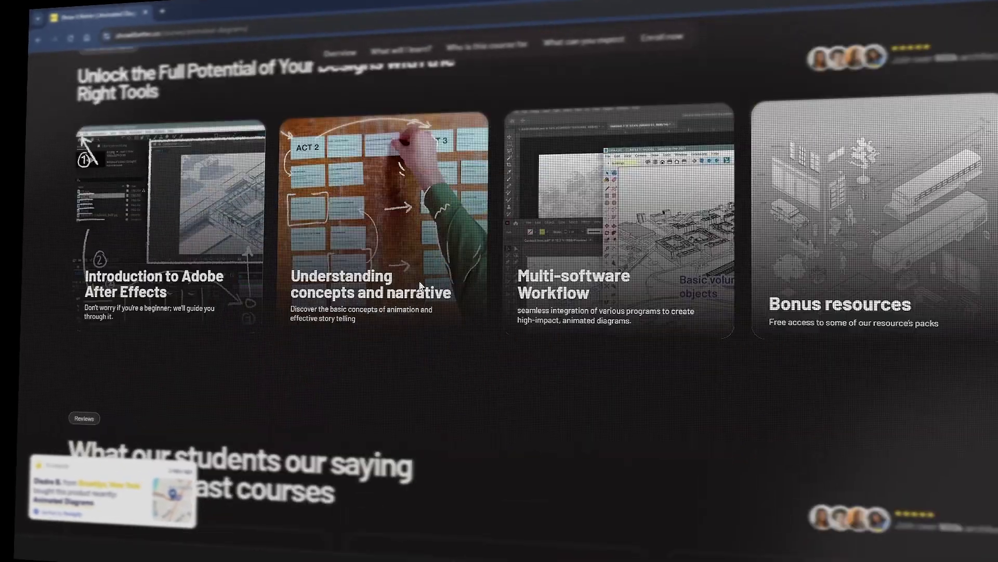
scroll(413, 281, down, 10)
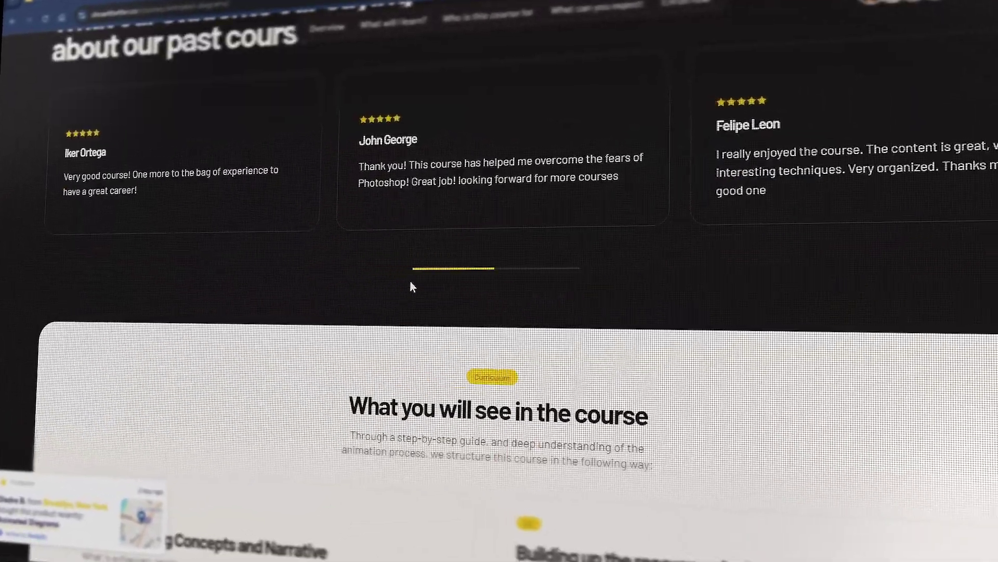
scroll(402, 281, down, 10)
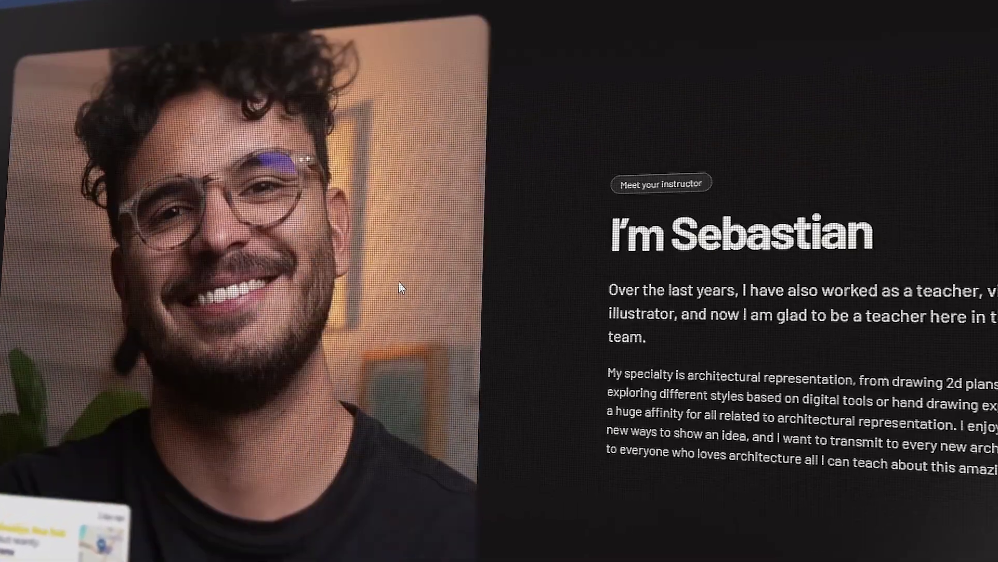
scroll(394, 282, down, 10)
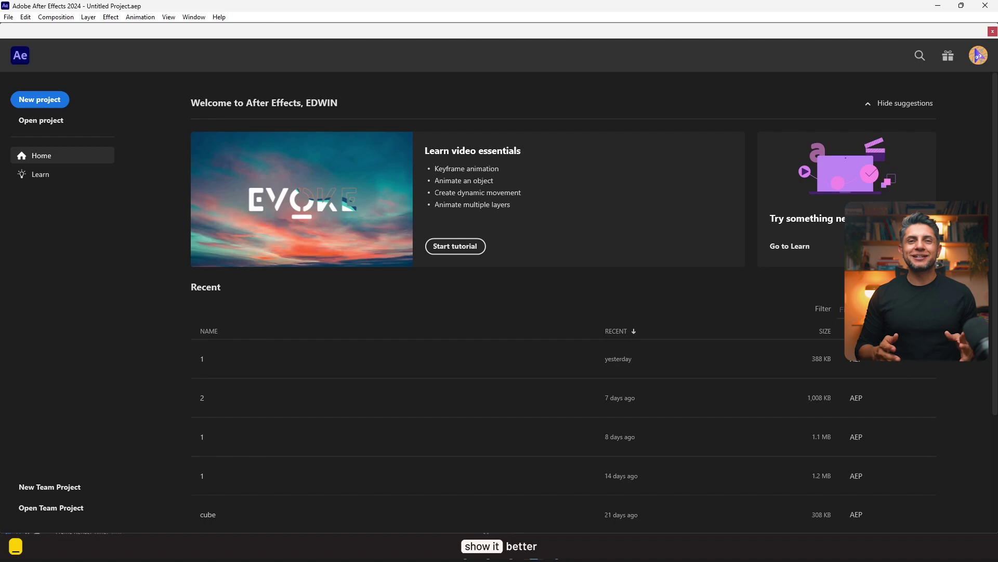
- Create a new project containing a new composition sized 1920 × 1080 px
click(58, 99)
click(417, 225)
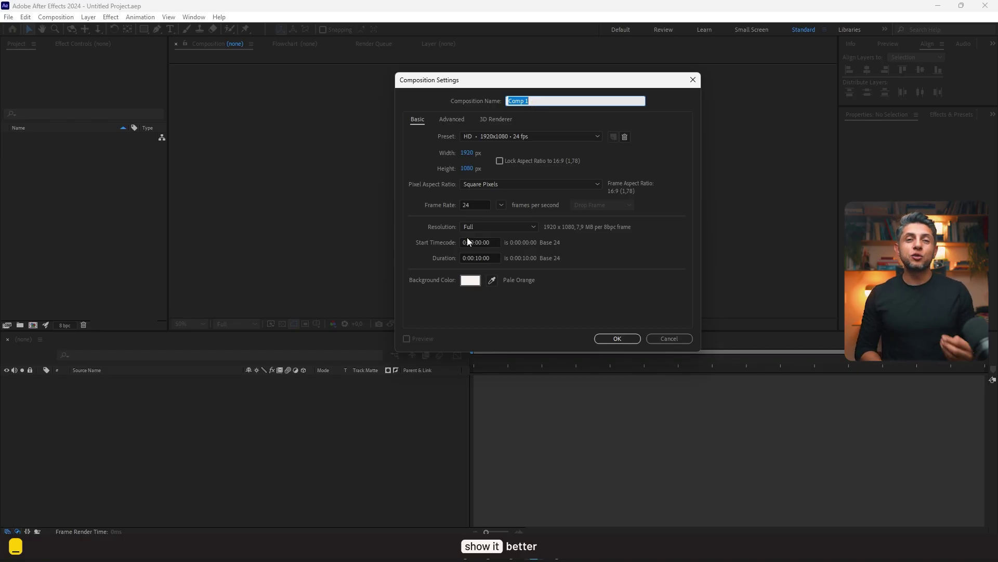
click(467, 152)
text(1080)
key(Tab)
text(1920)
key(Tab)
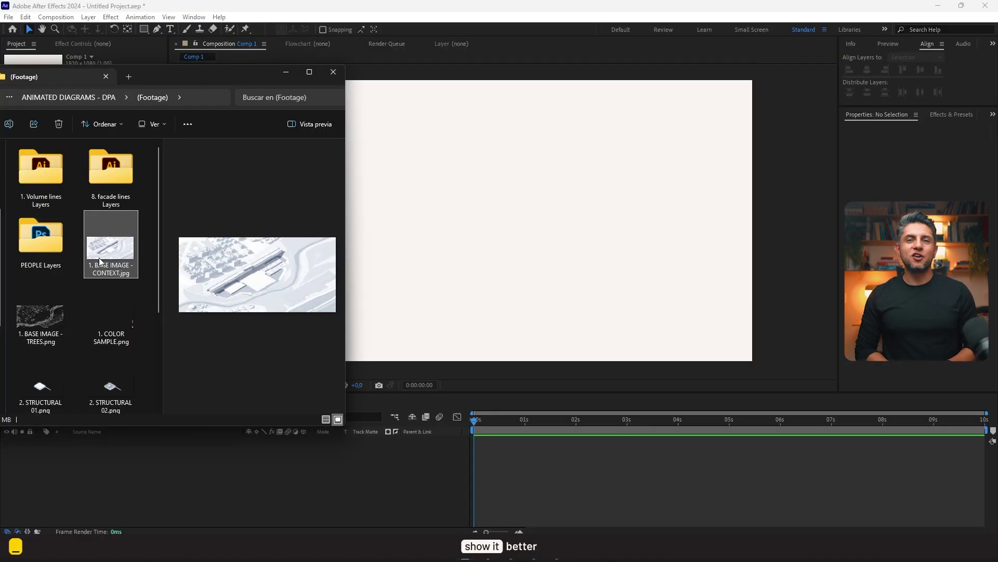
- Add 1. BASE IMAGE - CONTEXT.jpg from the (Footage) folder to the composition and scale it down to just cover the frame
drag(98, 257, 513, 238)
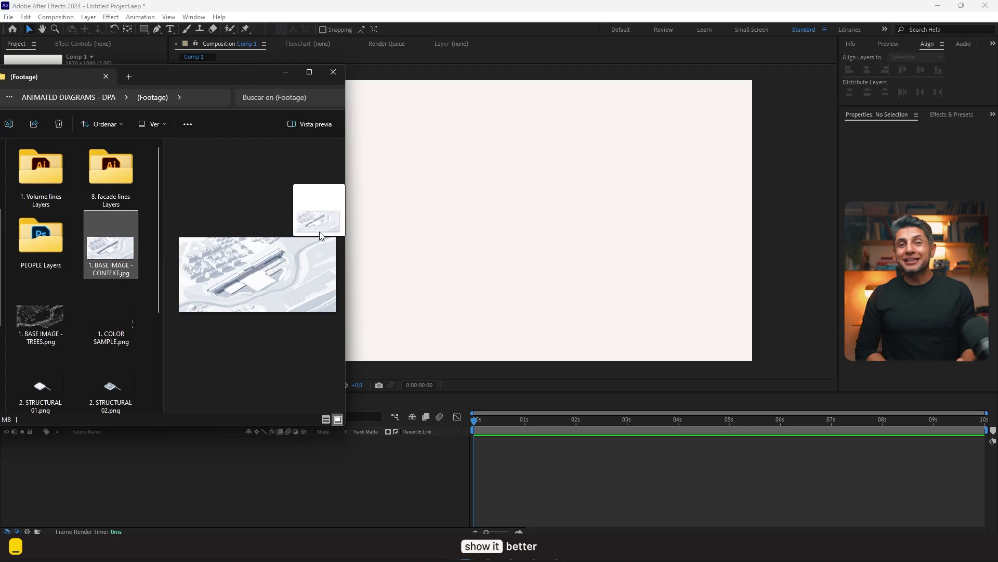
drag(338, 232, 525, 235)
key(comma)
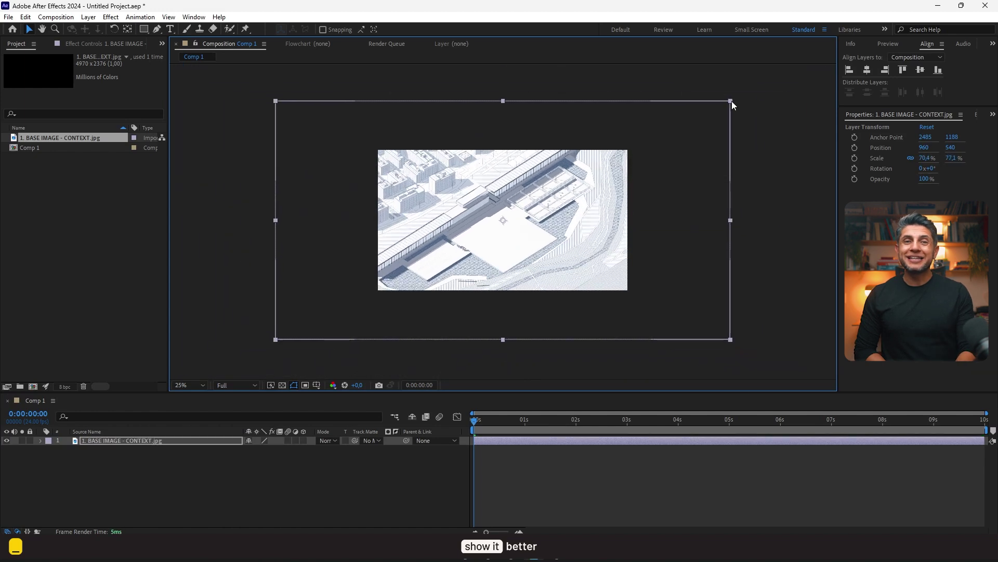
drag(738, 107, 649, 175)
key(period)
click(91, 487)
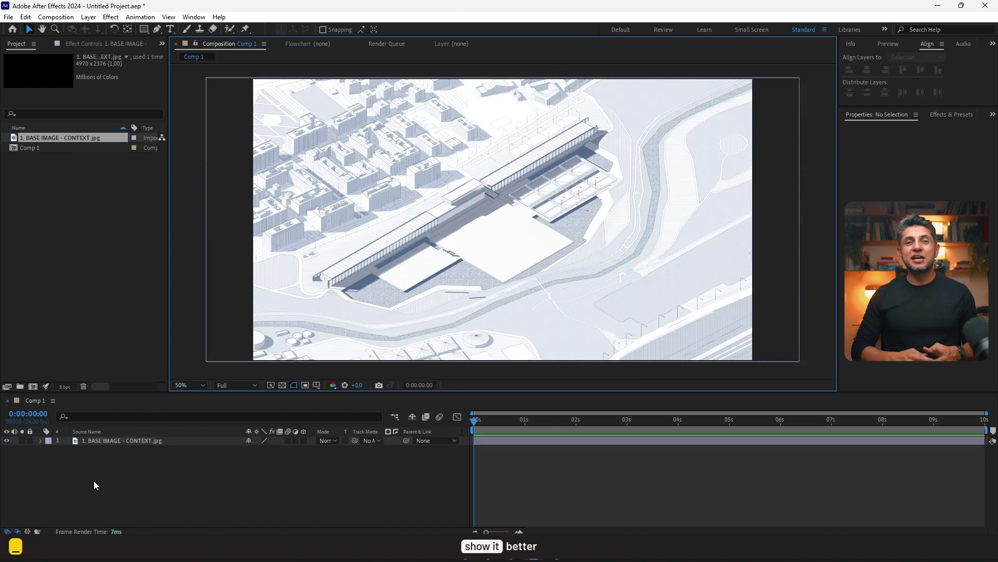
- Set up the Pen tool with no fill and a 3 px stroke in a dark blue sampled from the context image
click(158, 30)
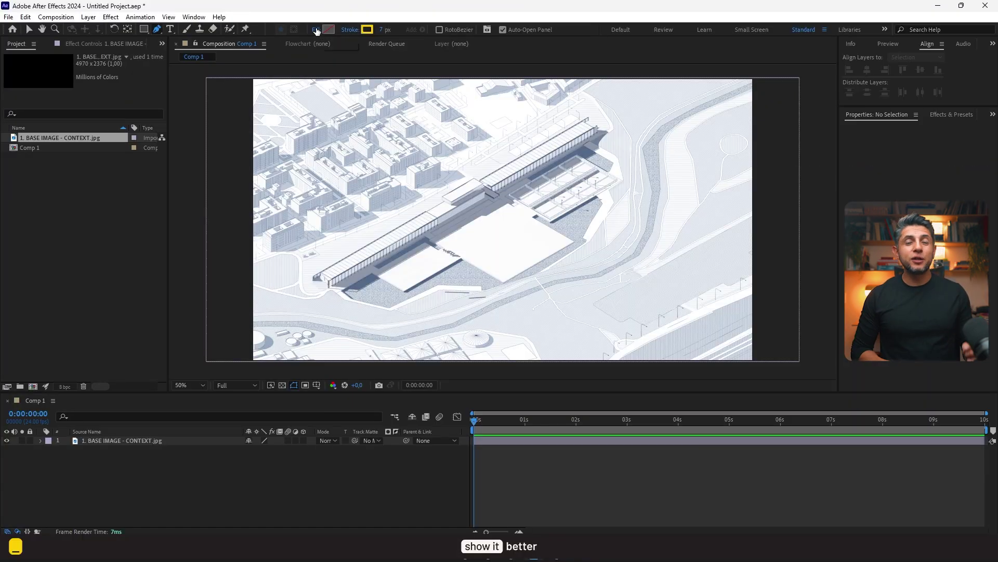
click(317, 30)
click(448, 244)
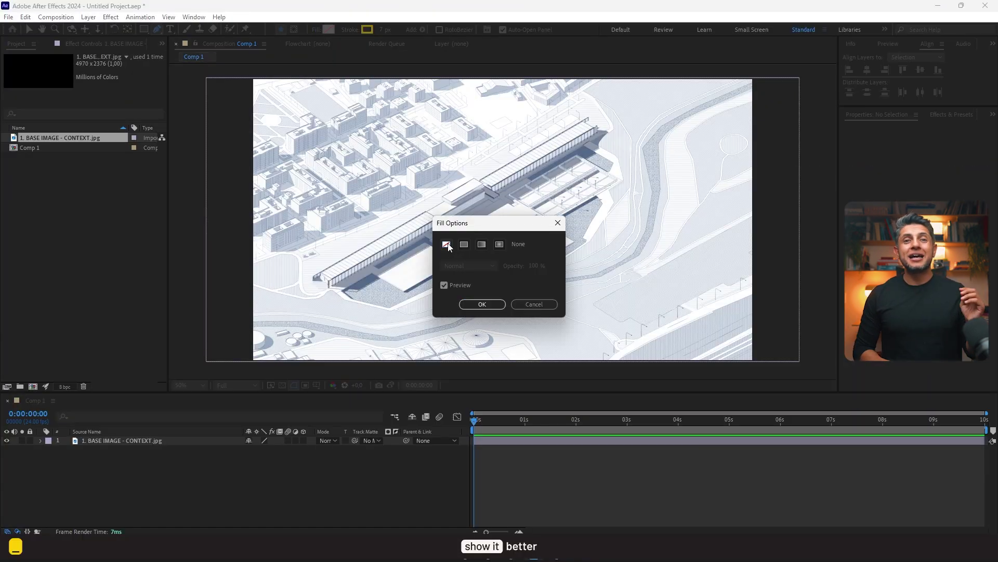
click(482, 302)
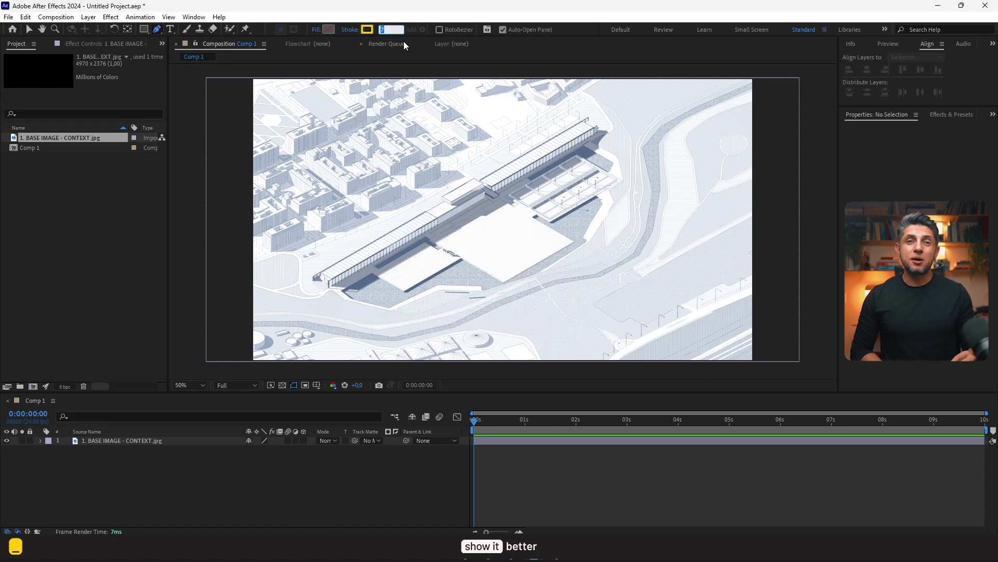
click(367, 29)
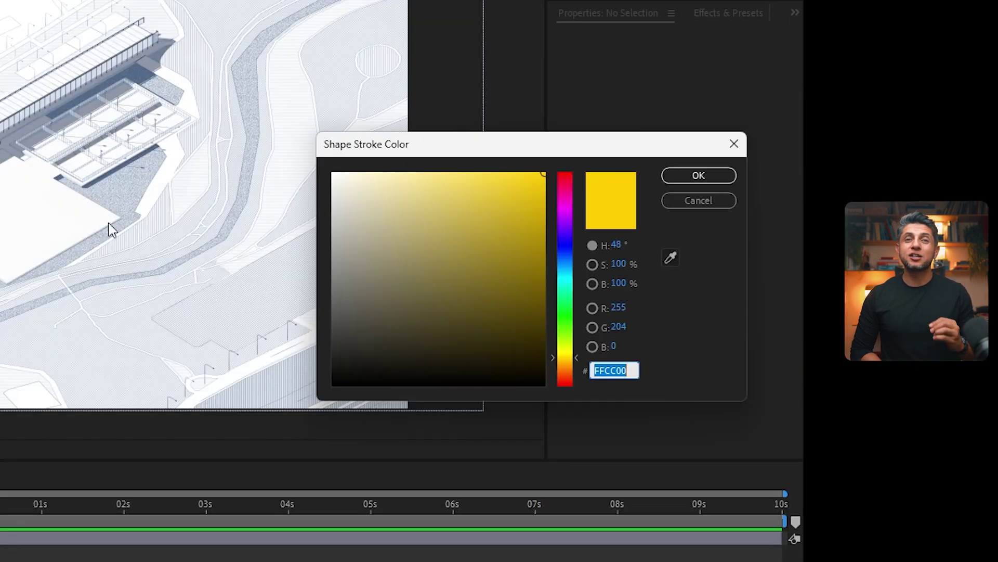
click(671, 257)
click(626, 177)
click(698, 175)
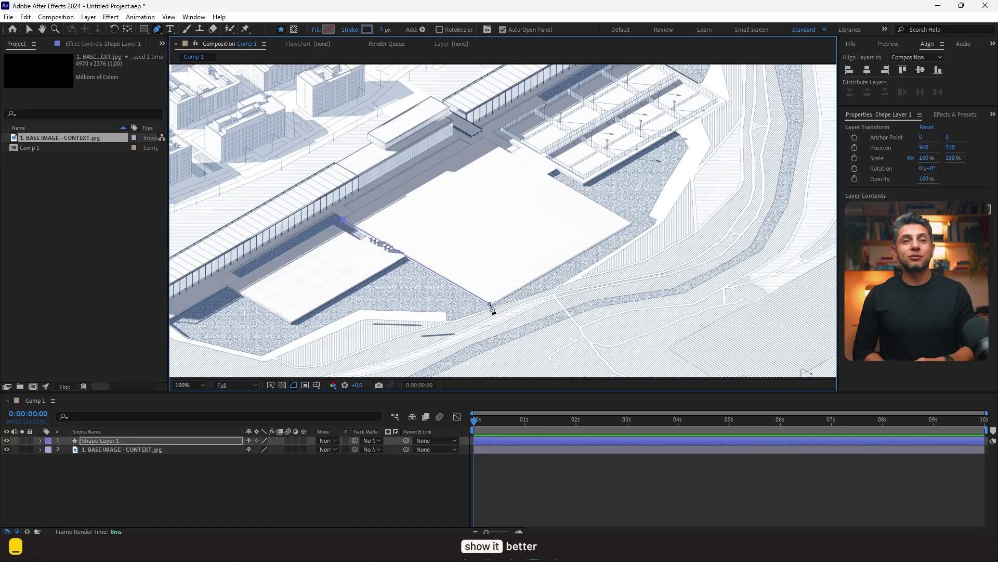
- Draw a closed four-corner outline around the large white plot at the centre of the site
click(632, 224)
click(485, 137)
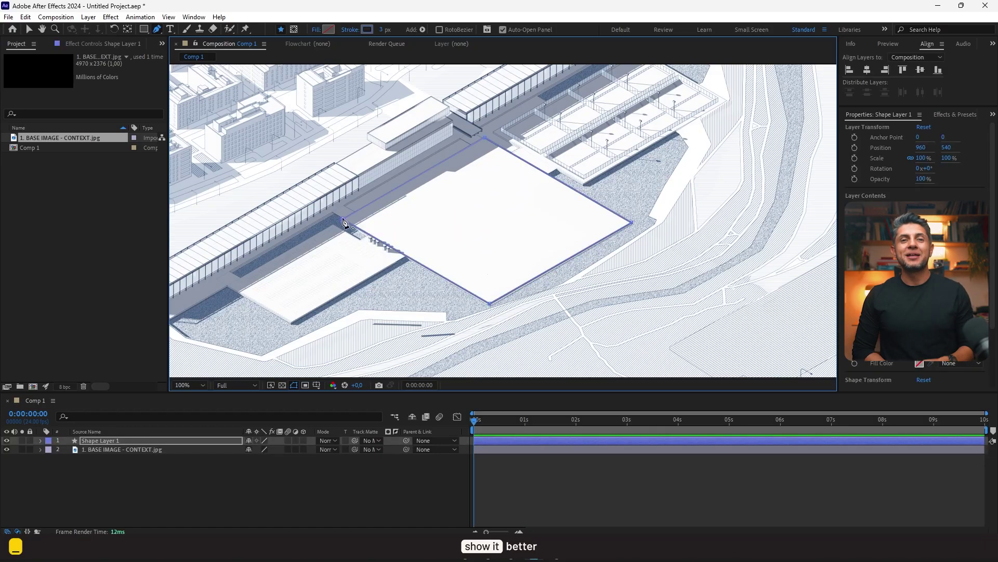
click(342, 219)
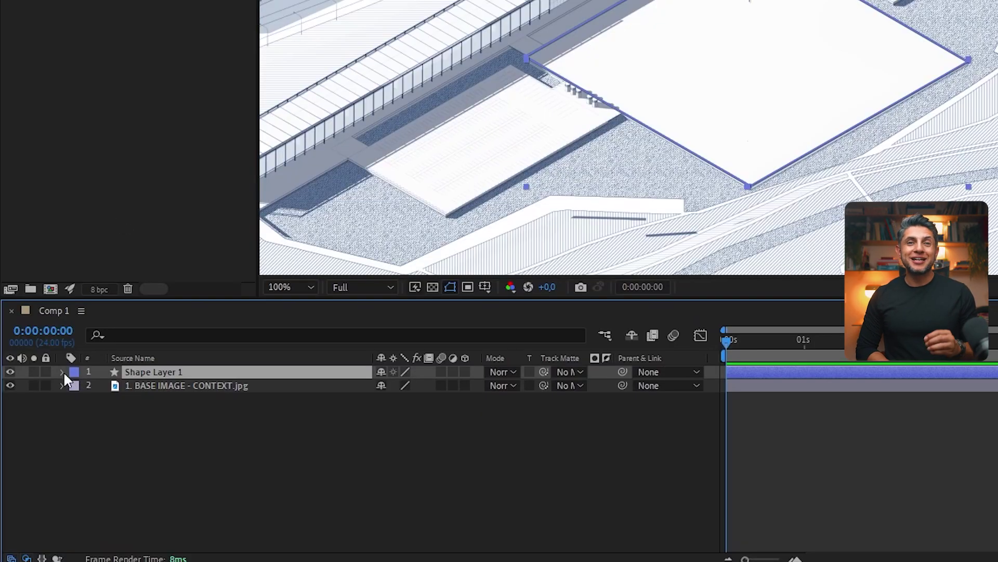
- Add Trim Paths to Shape Layer 1 and expand its properties
click(61, 372)
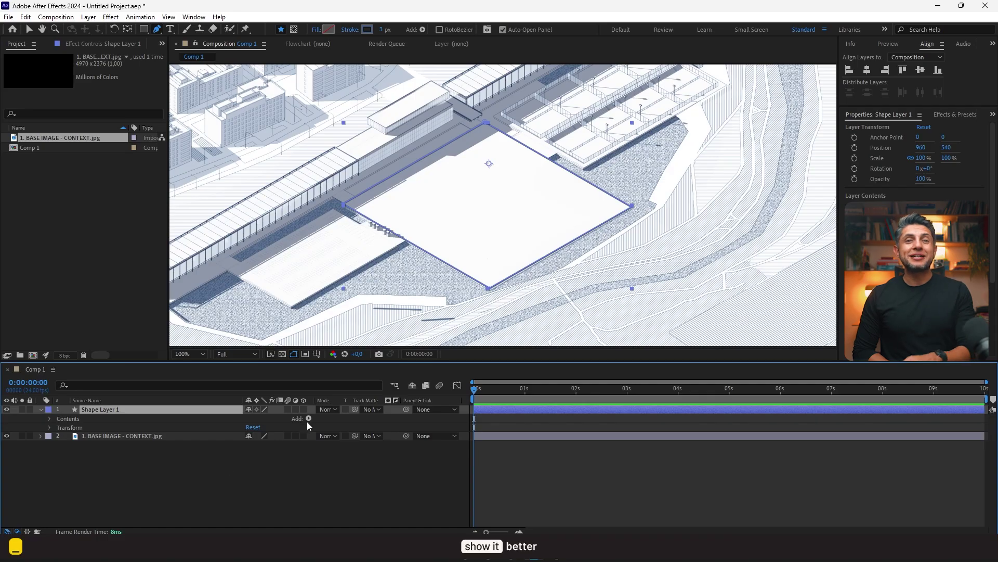
click(308, 418)
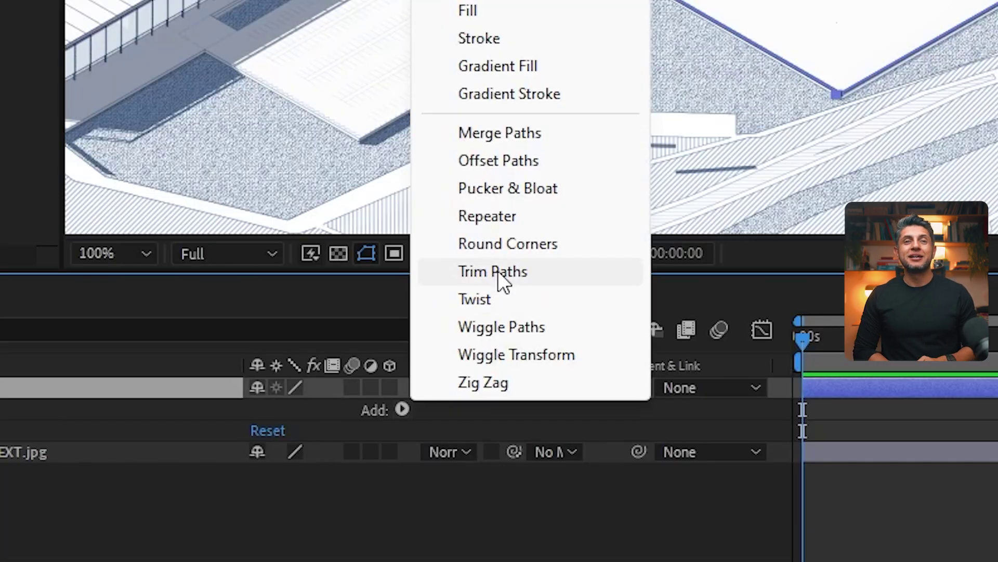
click(346, 361)
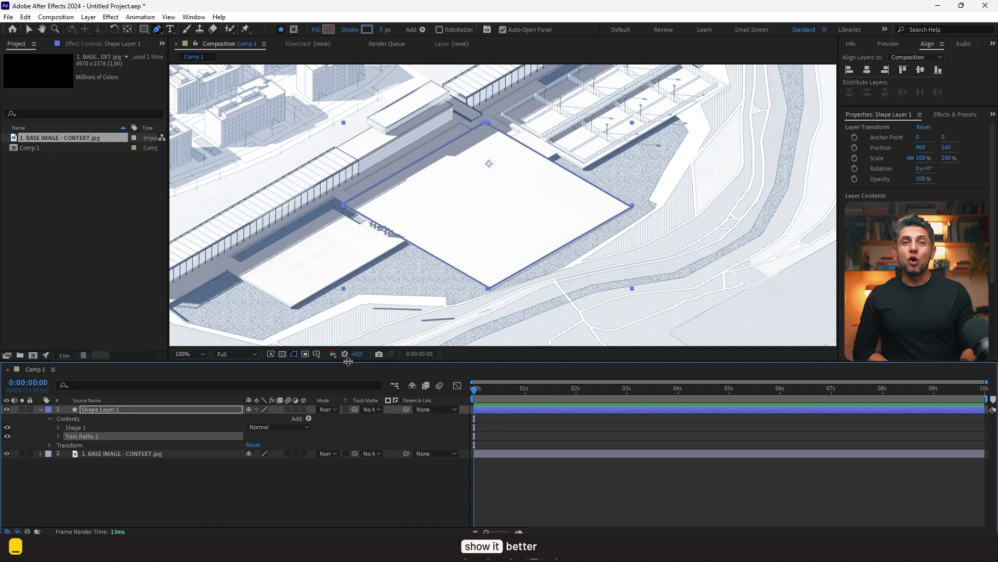
click(58, 436)
- Keyframe the End value of Trim Paths 1 at 0% at the start of the timeline
mouse_move(475, 387)
mouse_down()
mouse_move(552, 388)
mouse_move(460, 395)
mouse_up()
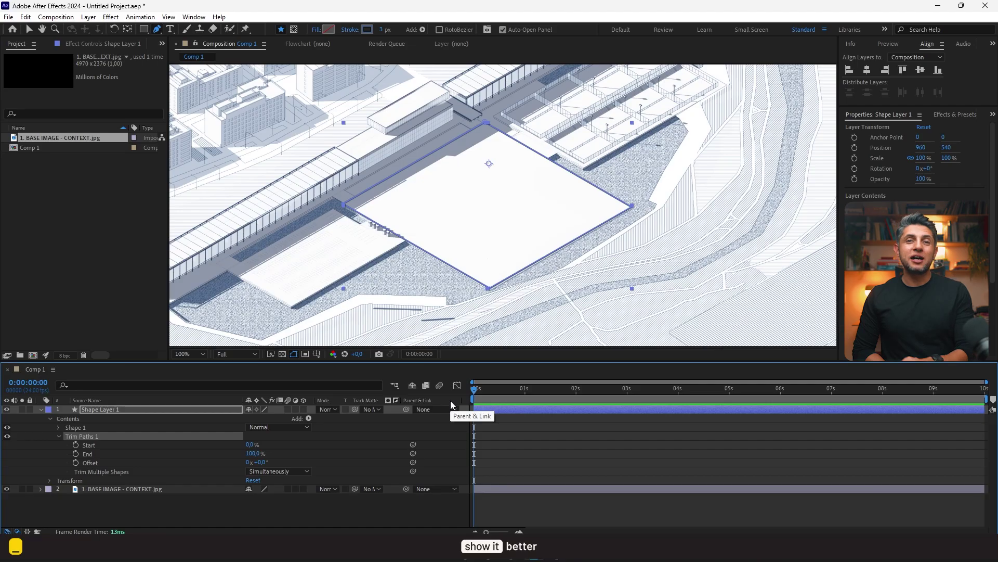
click(76, 455)
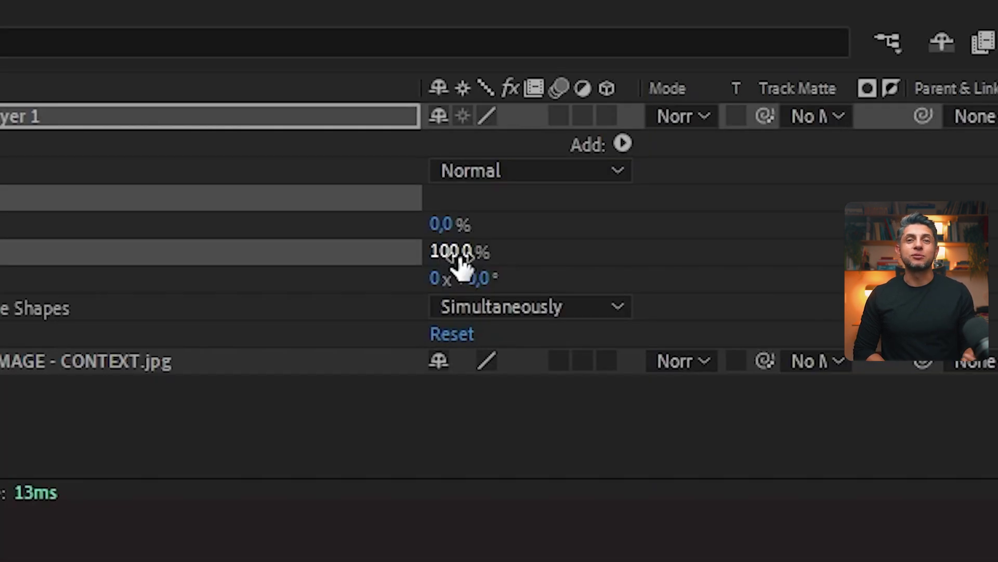
drag(460, 257, 166, 256)
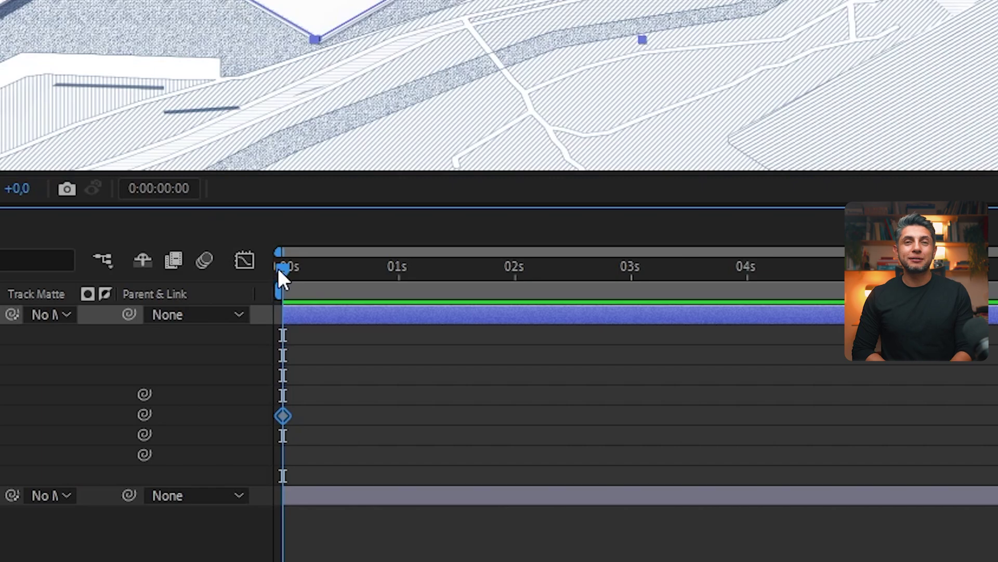
- Keyframe the Trim Paths End value at 100% at one second and preview the outline drawing itself
drag(472, 389, 526, 394)
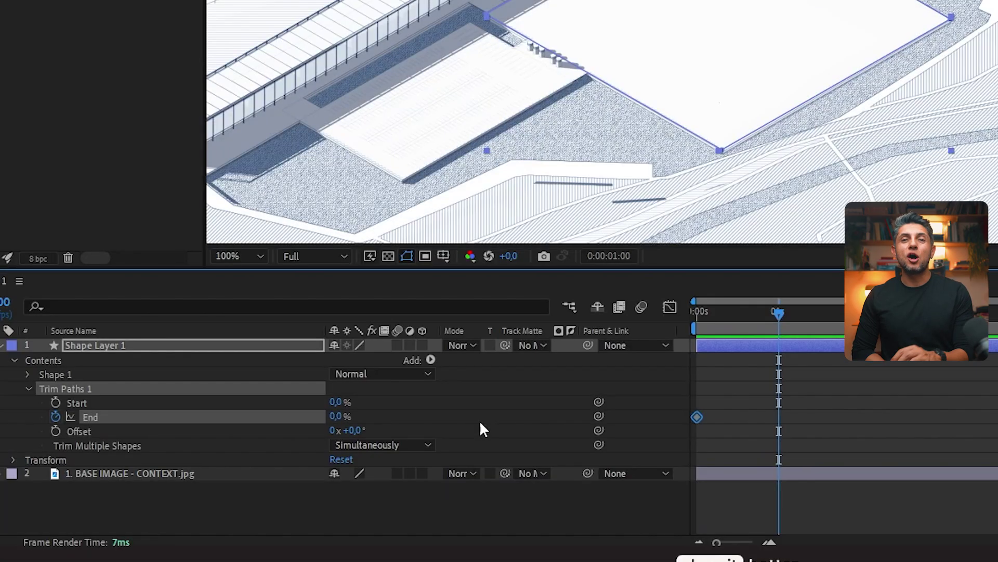
drag(332, 420, 395, 420)
key(Home)
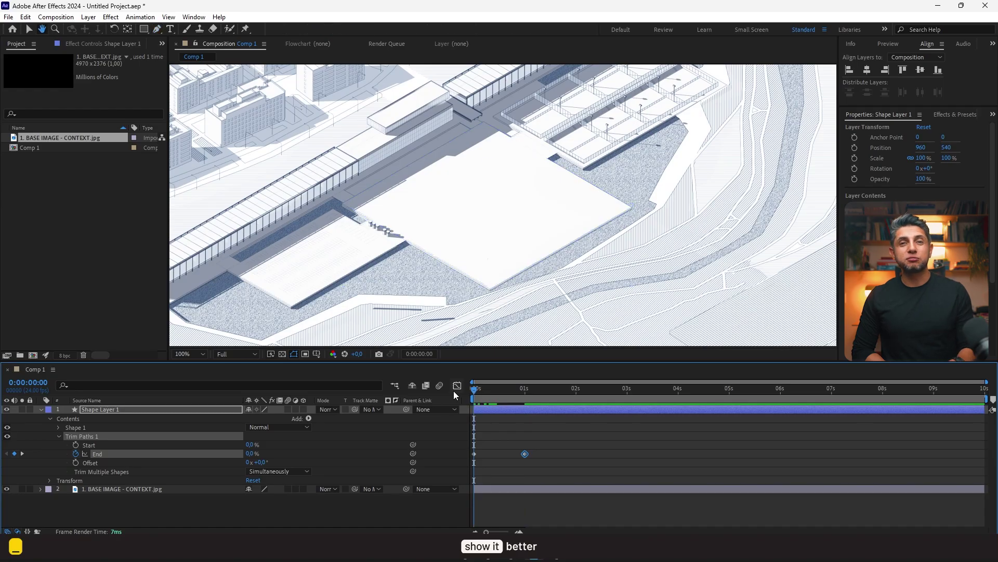
key(space)
key(space)
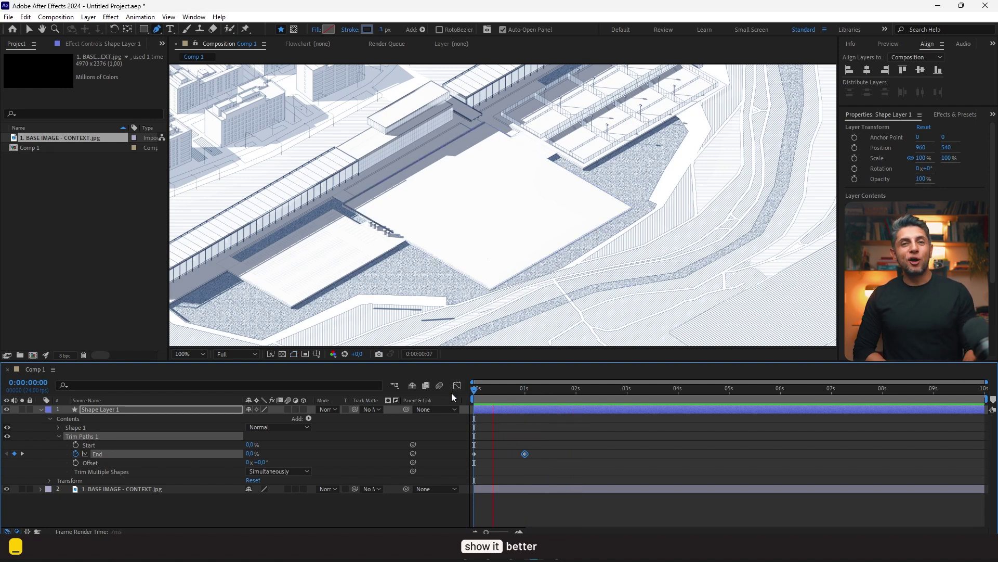
- Move the second End keyframe out to about two seconds and preview the slower animation
drag(524, 454, 572, 453)
key(space)
key(space)
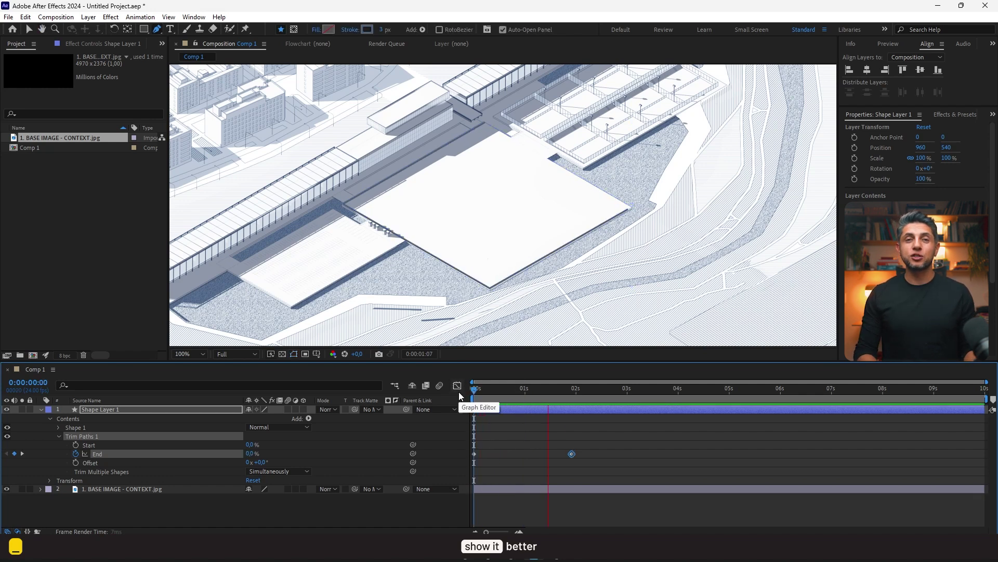
- Move the second End keyframe back to about one second, then apply Easy Ease to both End keyframes and preview
drag(572, 453, 442, 466)
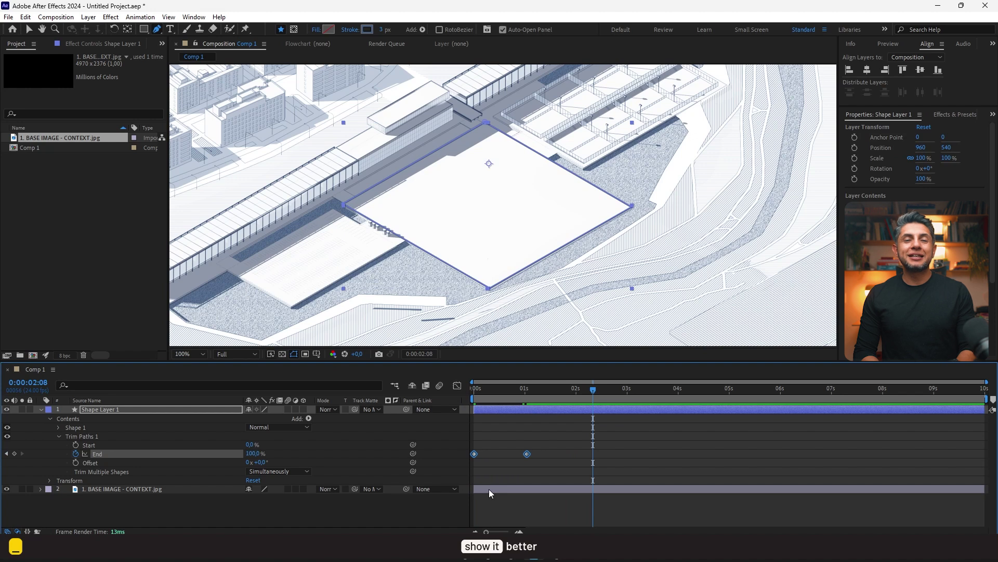
key(F9)
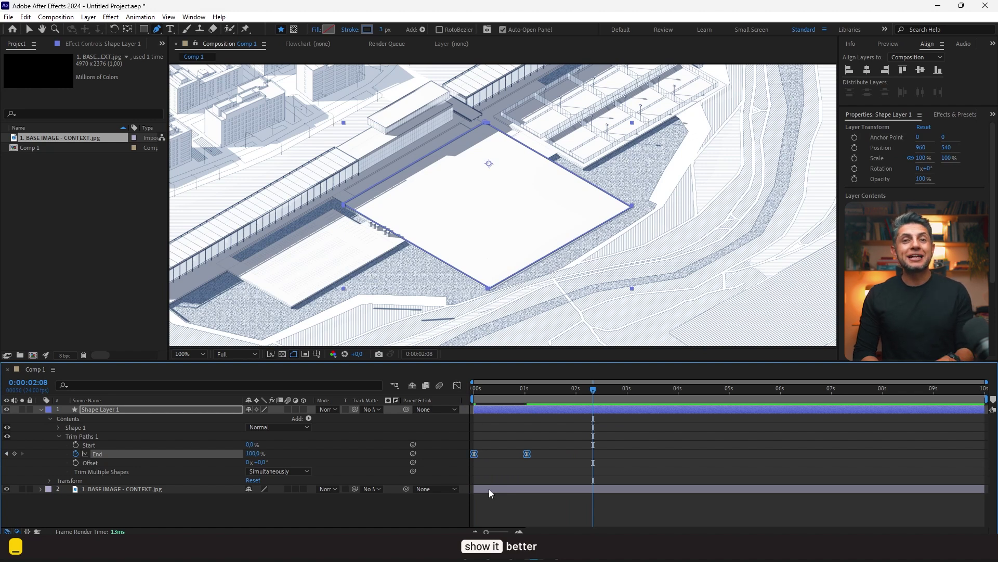
key(Home)
key(space)
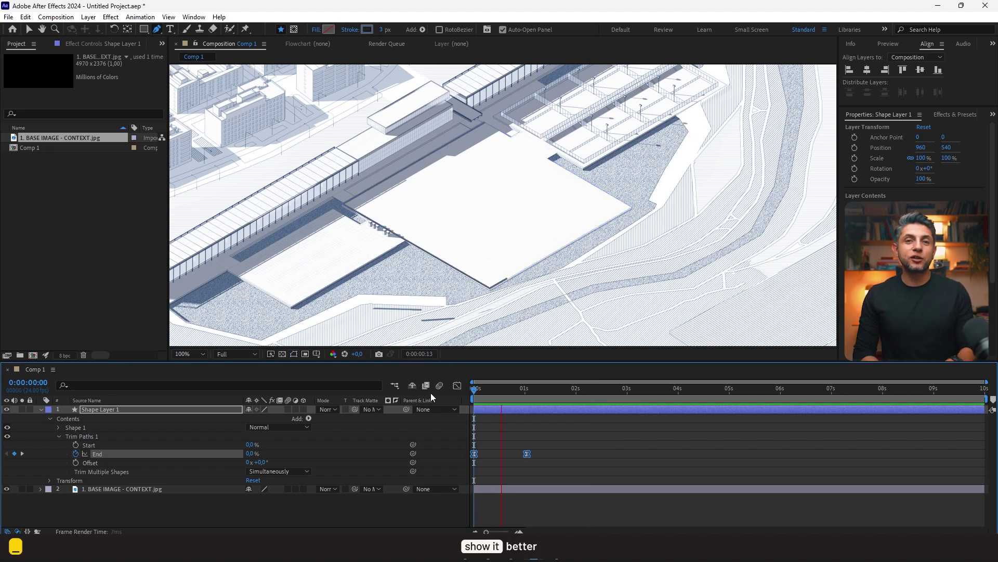
- Add a dash to Stroke 1 of Shape 1 so the plot outline uses a dashed line
click(58, 427)
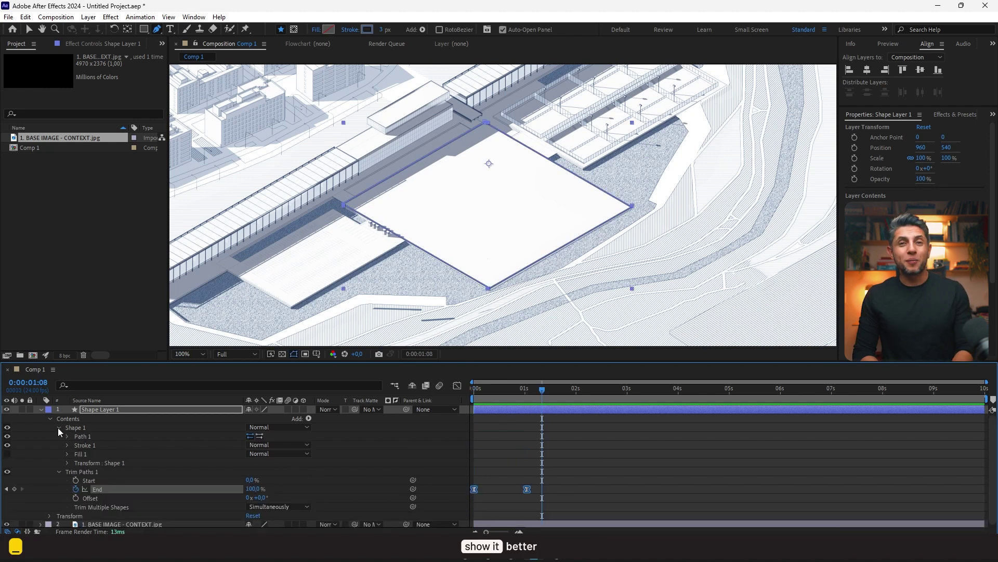
click(67, 445)
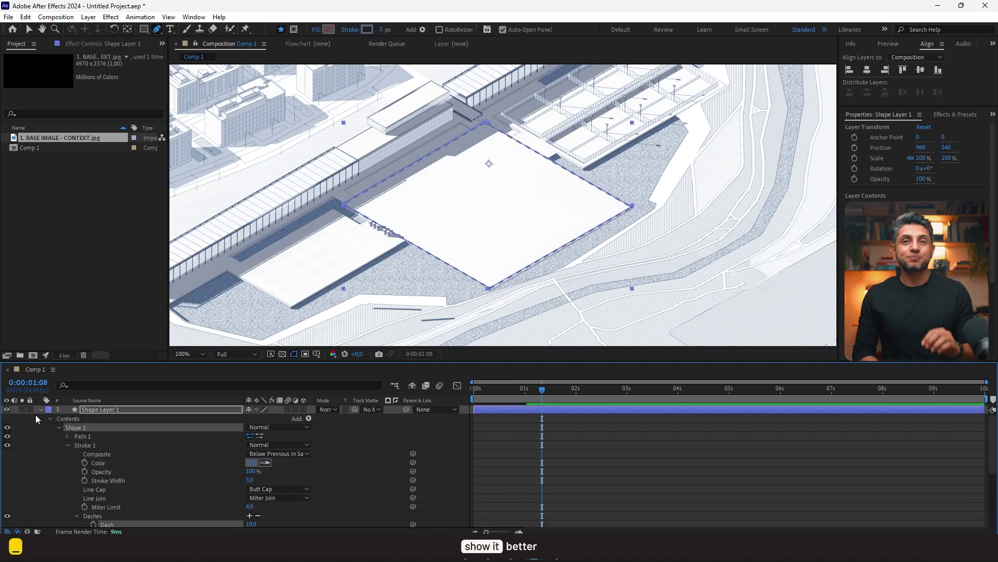
- Turn on the visibility of Fill 1 in Shape 1 so the plot is filled with colour
key(F2)
scroll(481, 267, up, 2)
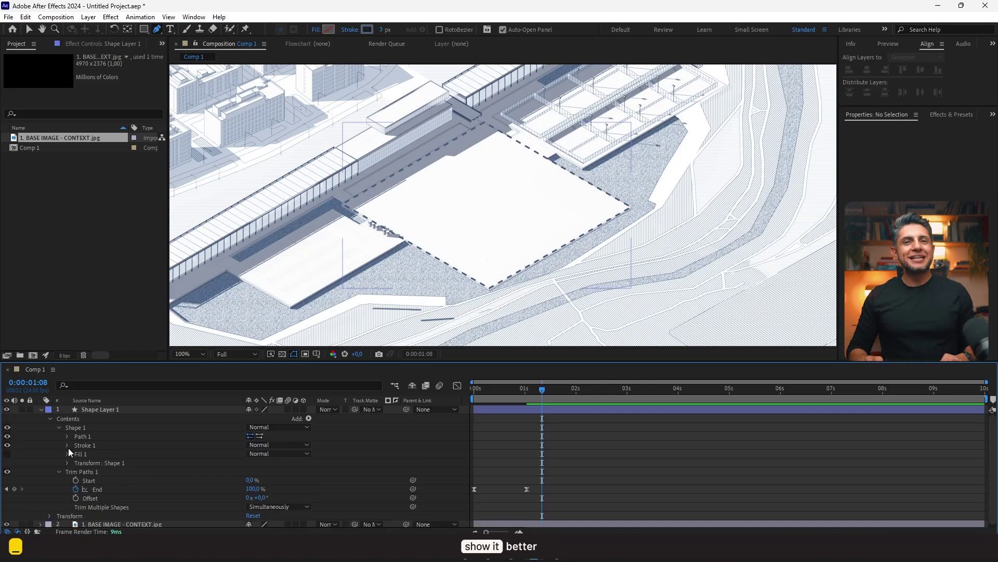
click(59, 471)
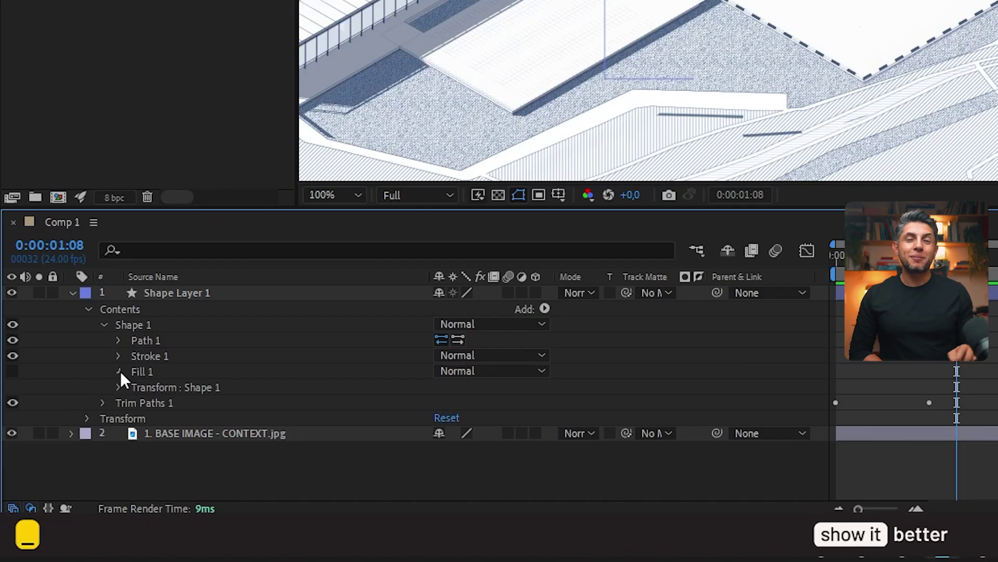
click(67, 453)
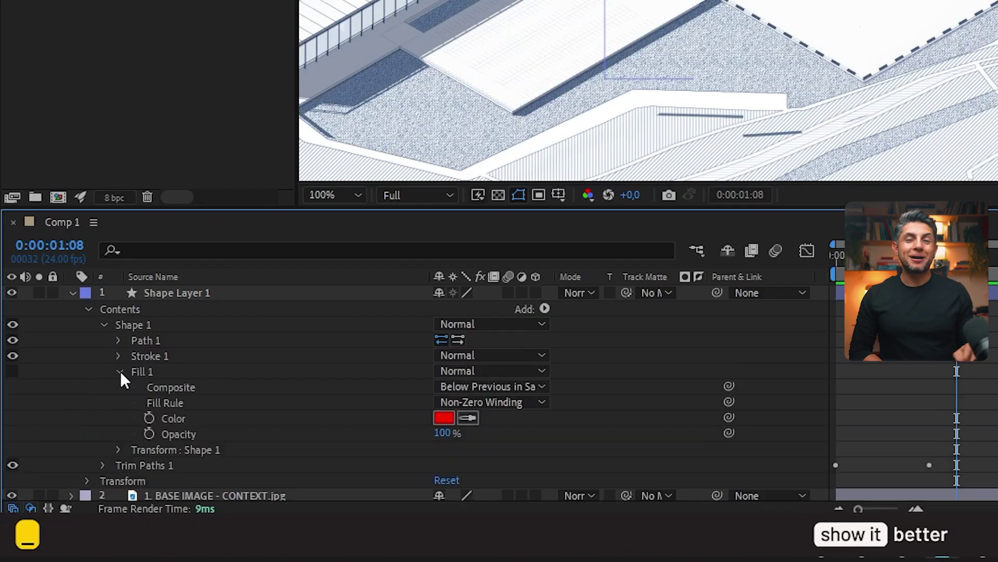
click(12, 371)
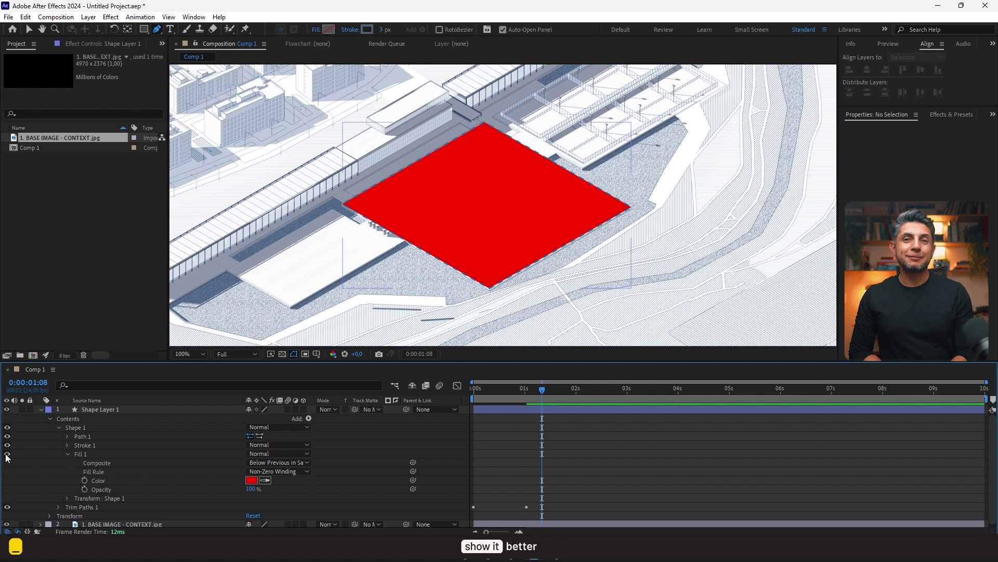
- Keyframe the Opacity of Fill 1 at 0% at one second
key(Page_Up)
key(Page_Up)
key(Page_Up)
key(Page_Up)
key(Page_Up)
key(Page_Up)
key(Page_Up)
key(Page_Up)
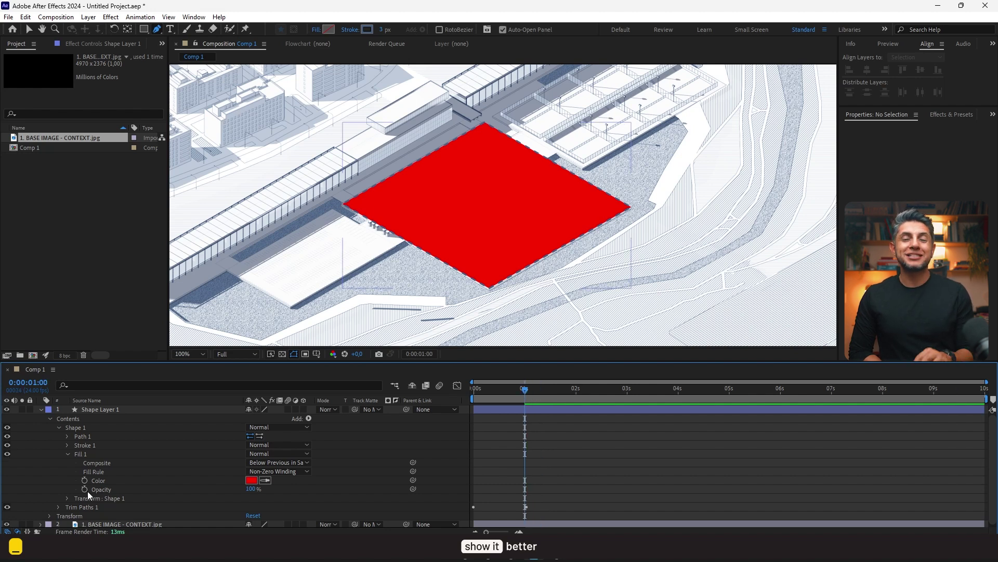
click(83, 490)
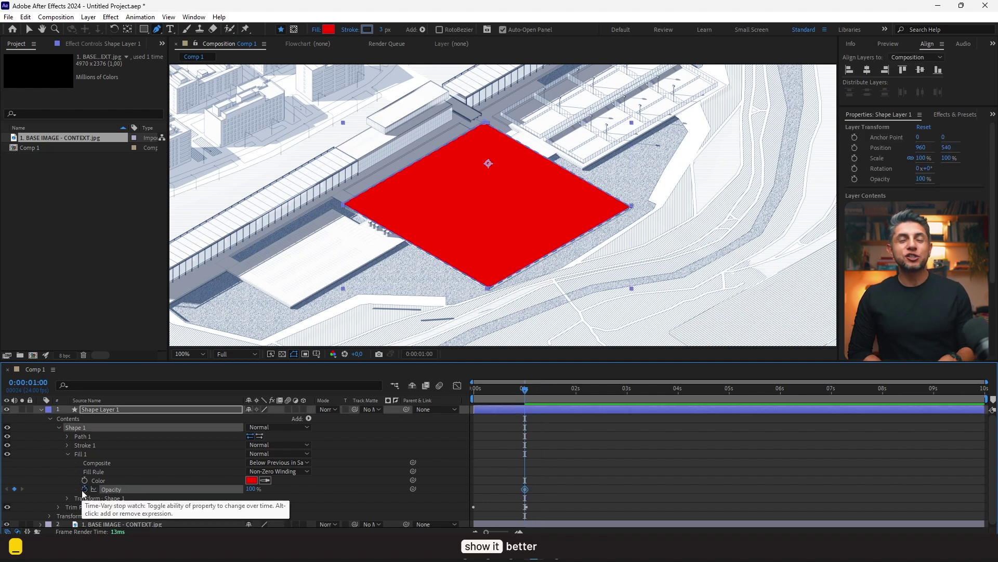
drag(254, 493, 182, 492)
- Keyframe the Opacity of Fill 1 at 100% at 0:00:01:13
drag(530, 386, 545, 393)
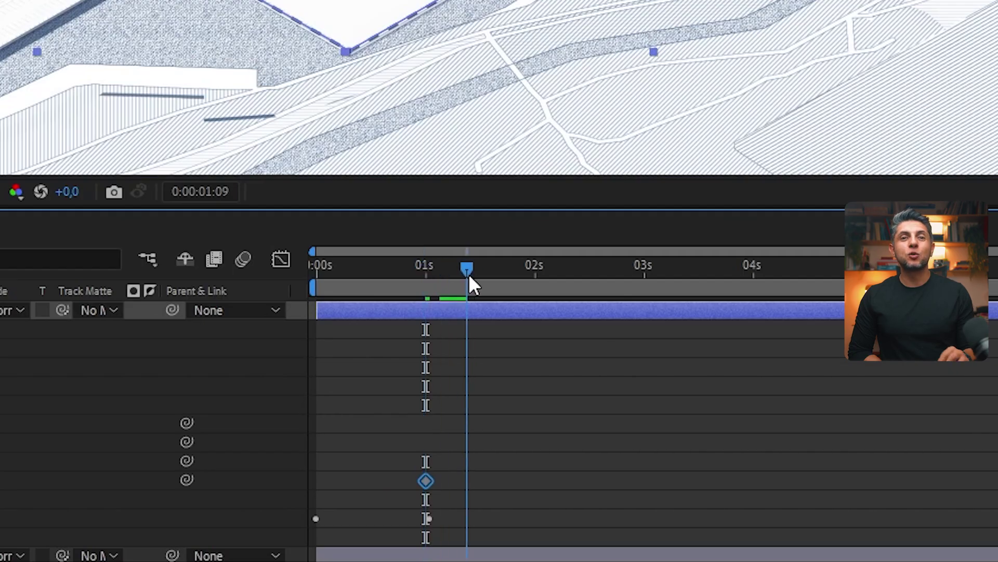
drag(469, 275, 486, 277)
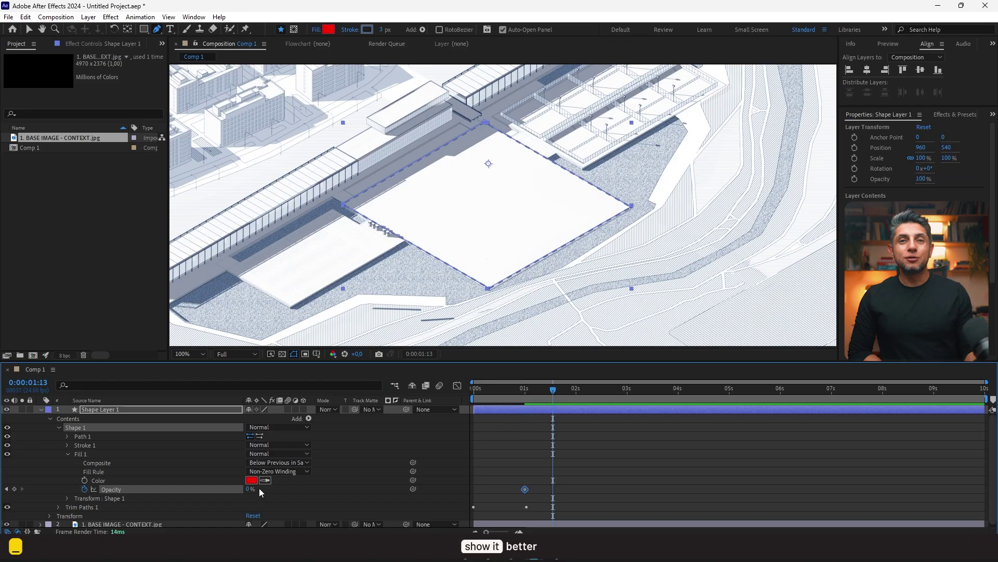
drag(245, 490, 344, 485)
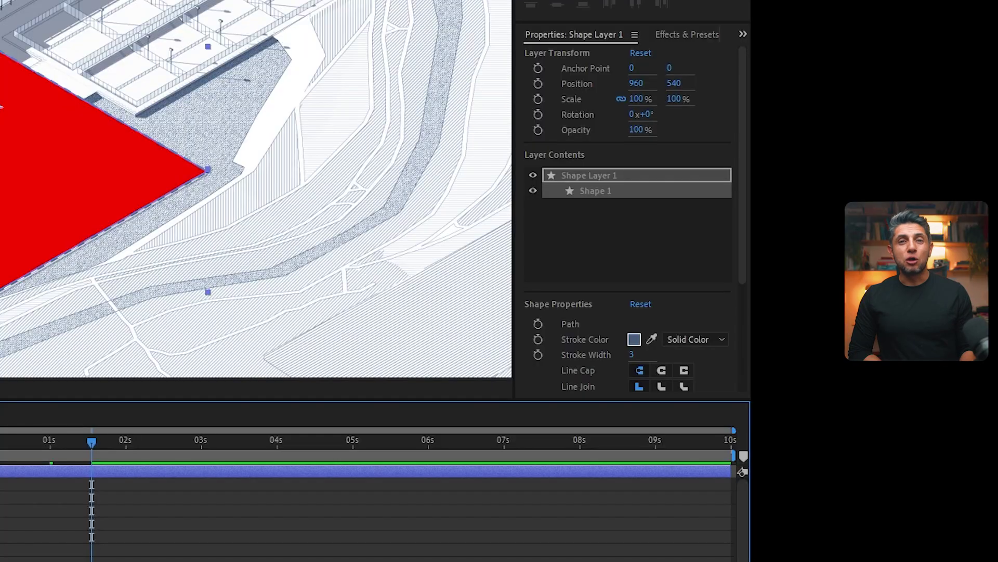
- Change the color of Fill 1 to magenta, hex FC38EC
click(922, 328)
text(FC38EC)
click(654, 185)
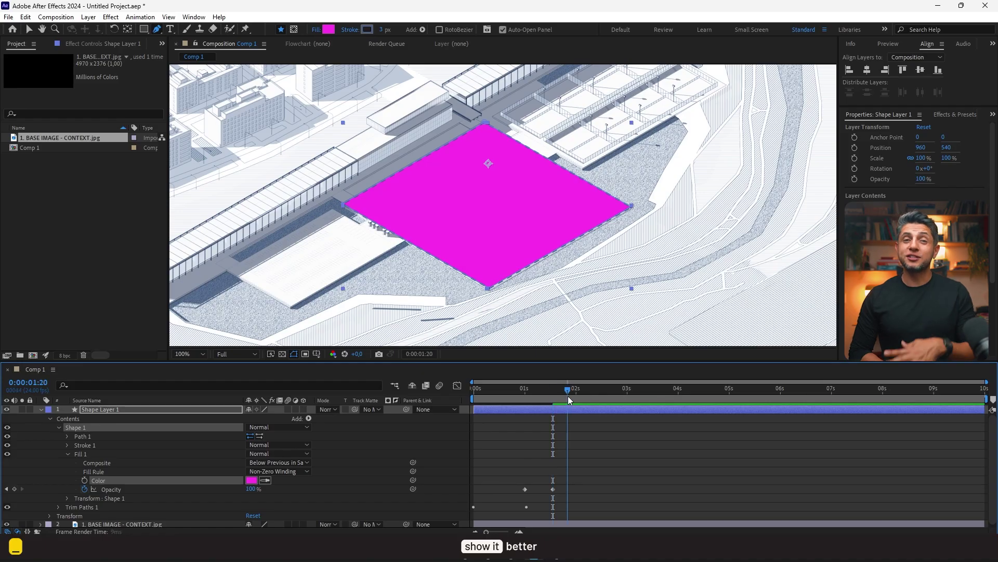
- Keyframe the Opacity of Fill 1 at 0% at two seconds and apply Easy Ease to all three Opacity keyframes
drag(569, 399, 579, 401)
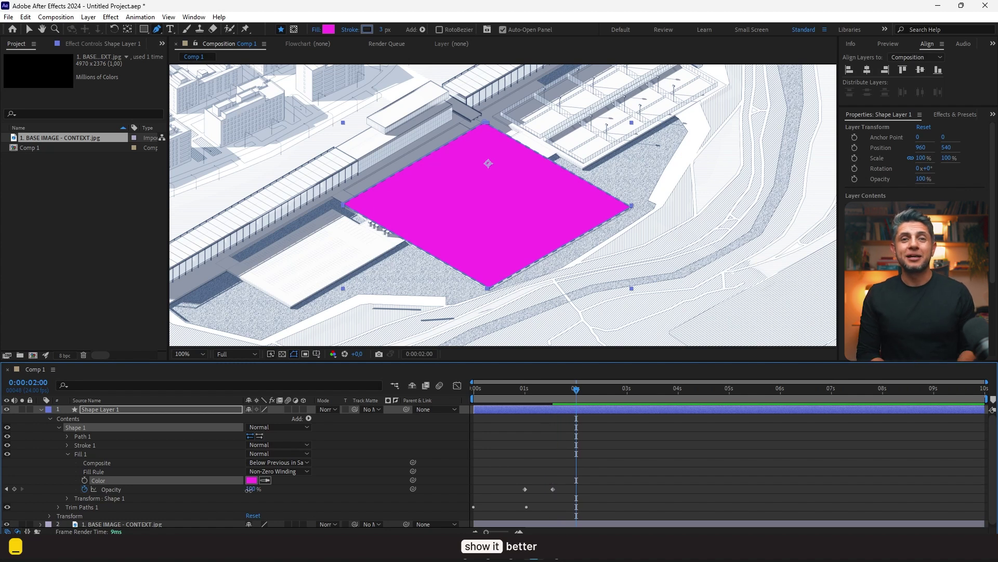
drag(249, 490, 157, 495)
drag(607, 473, 458, 514)
key(F9)
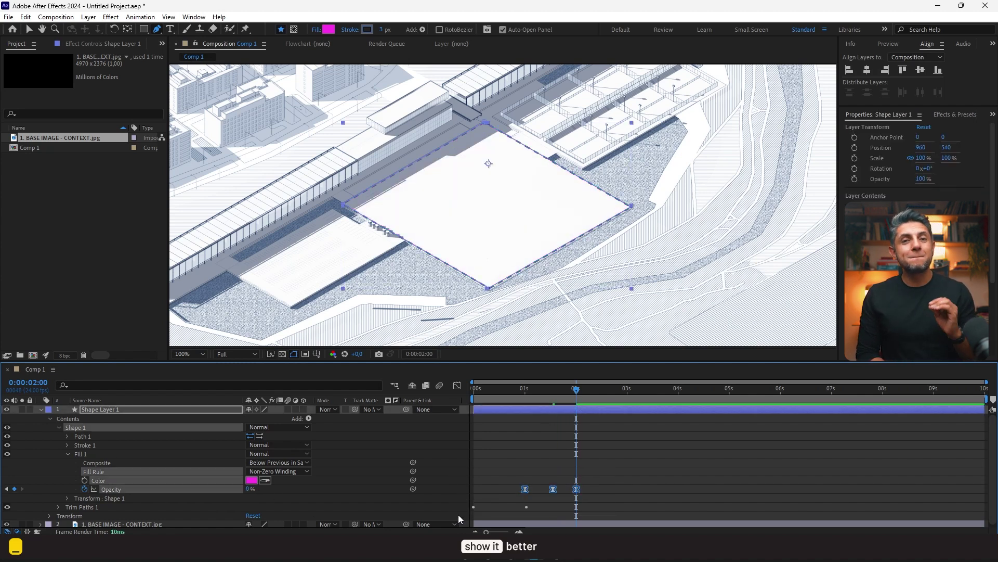
- Preview the animation from the start to check the plot fill fading in and out
key(comma)
key(Home)
key(space)
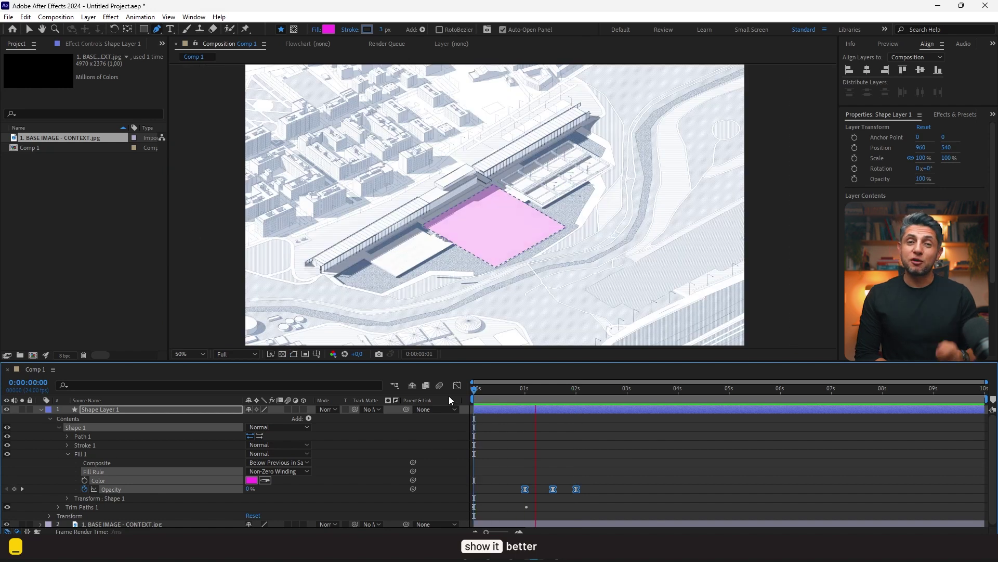
key(space)
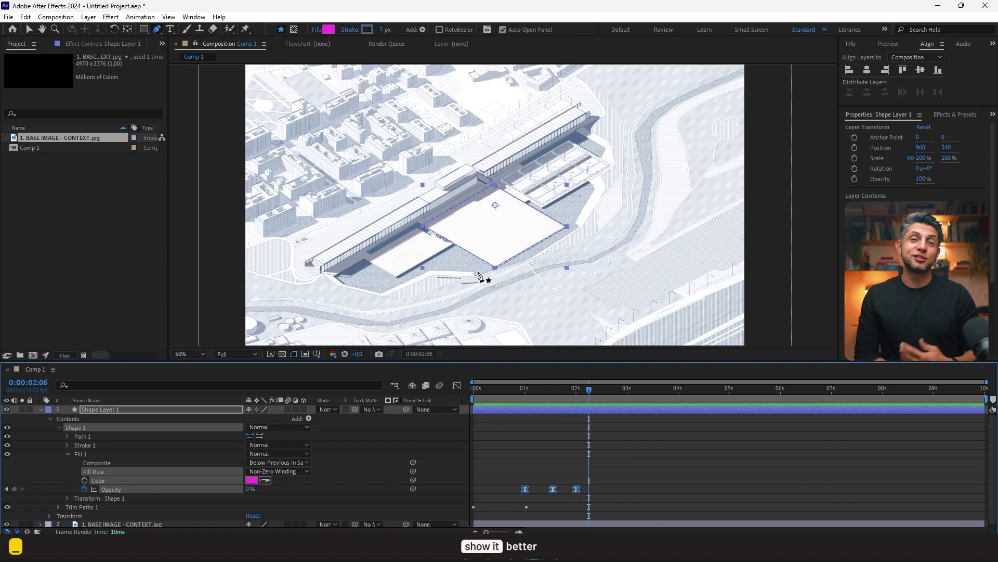
key(period)
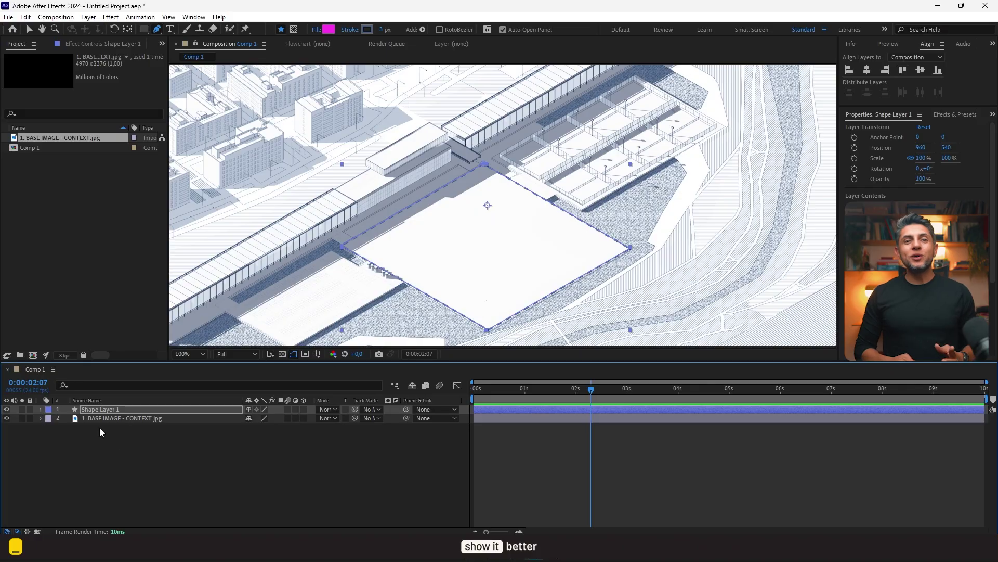
- Duplicate Shape Layer 1 in Comp 1
click(108, 431)
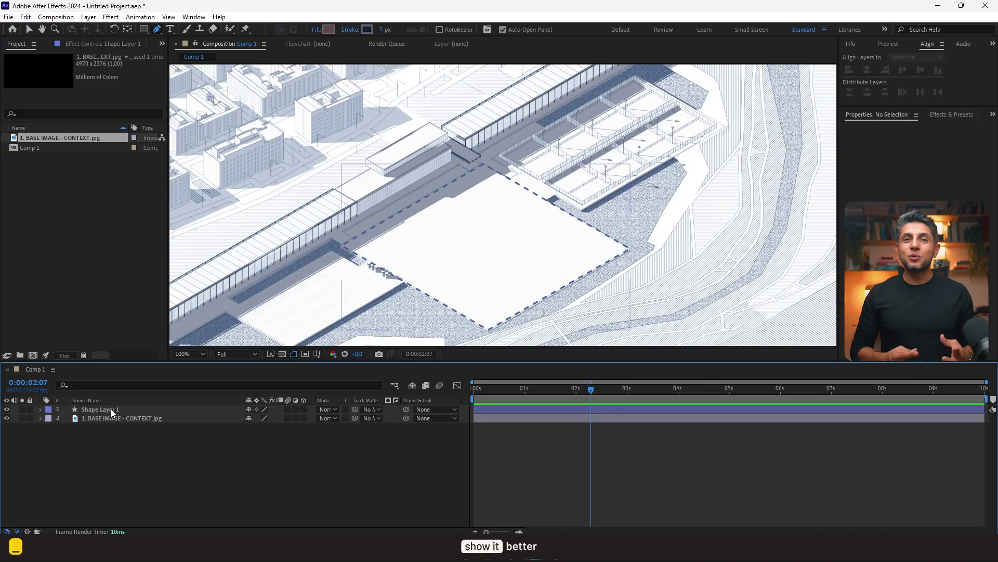
click(112, 410)
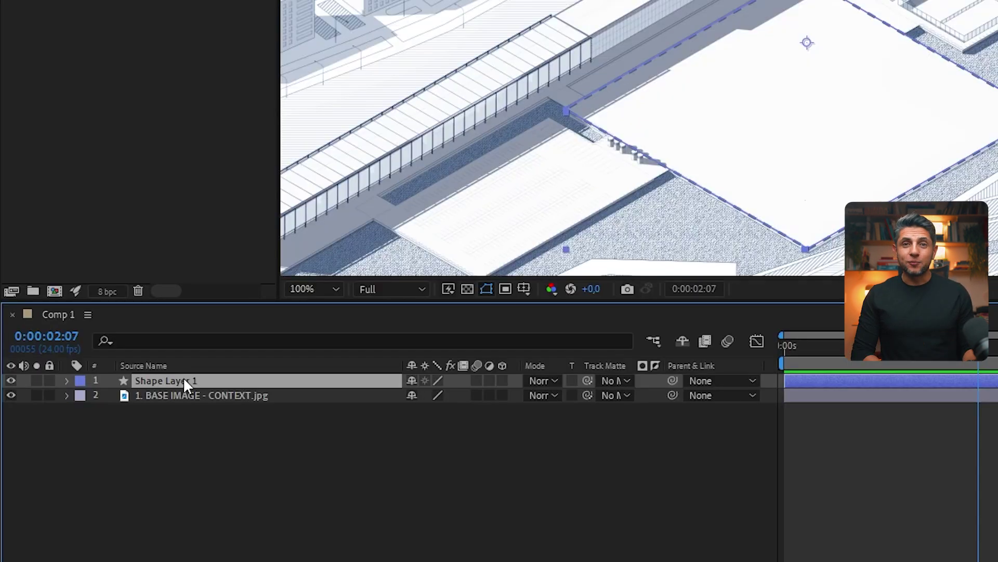
key(ctrl+d)
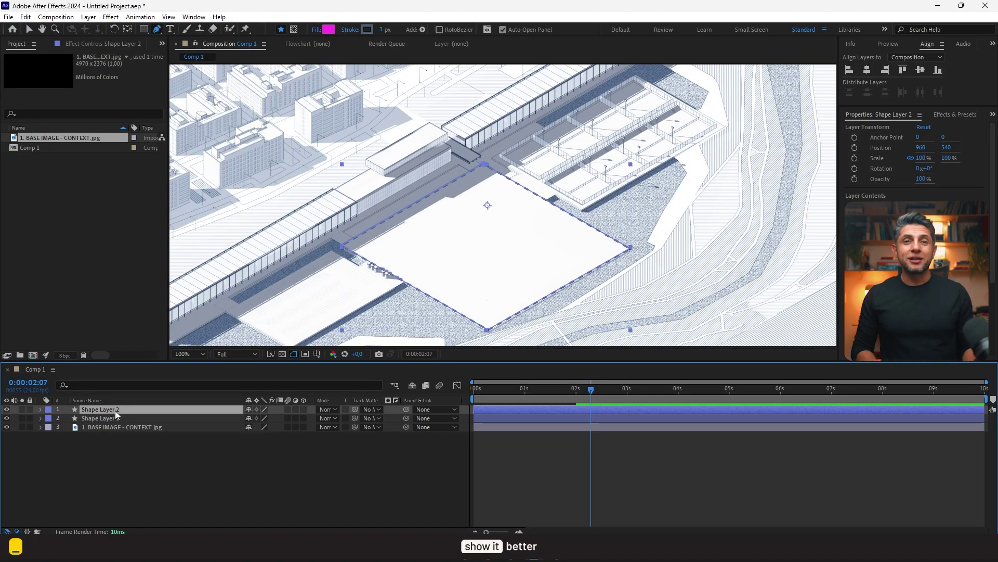
- Delete all Opacity and End keyframes from Shape Layer 2 and shift the layer to start at three seconds
key(u)
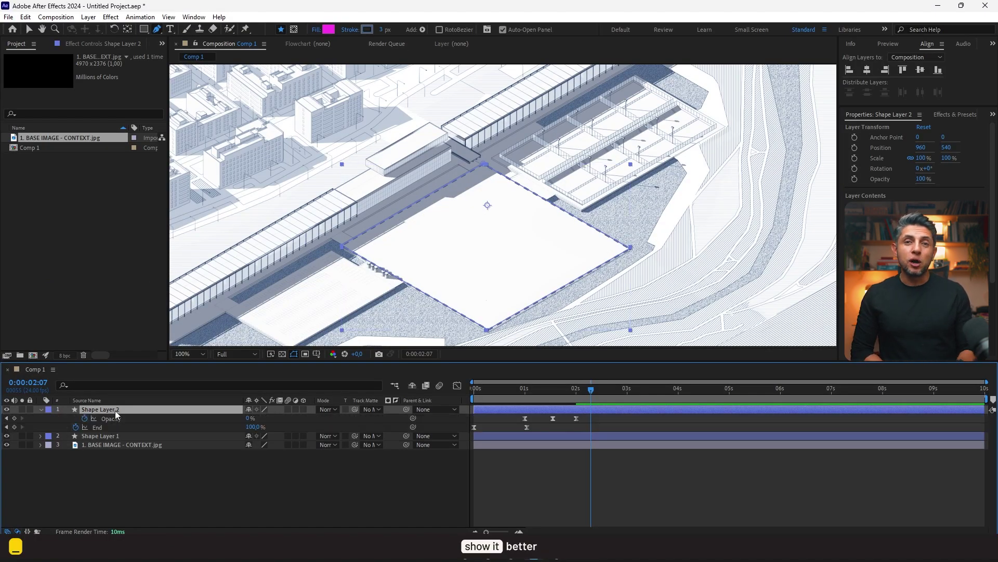
drag(604, 419, 448, 431)
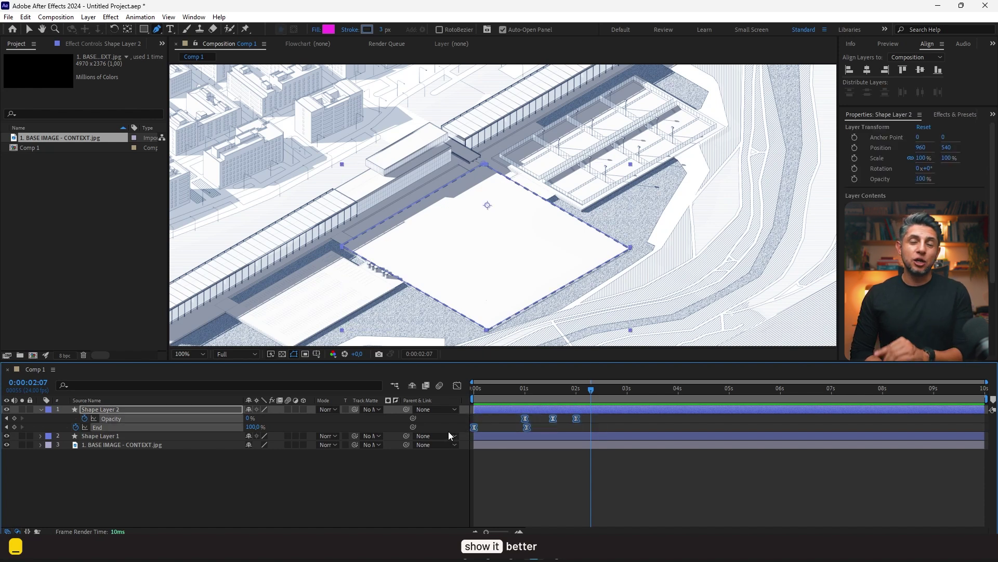
key(Delete)
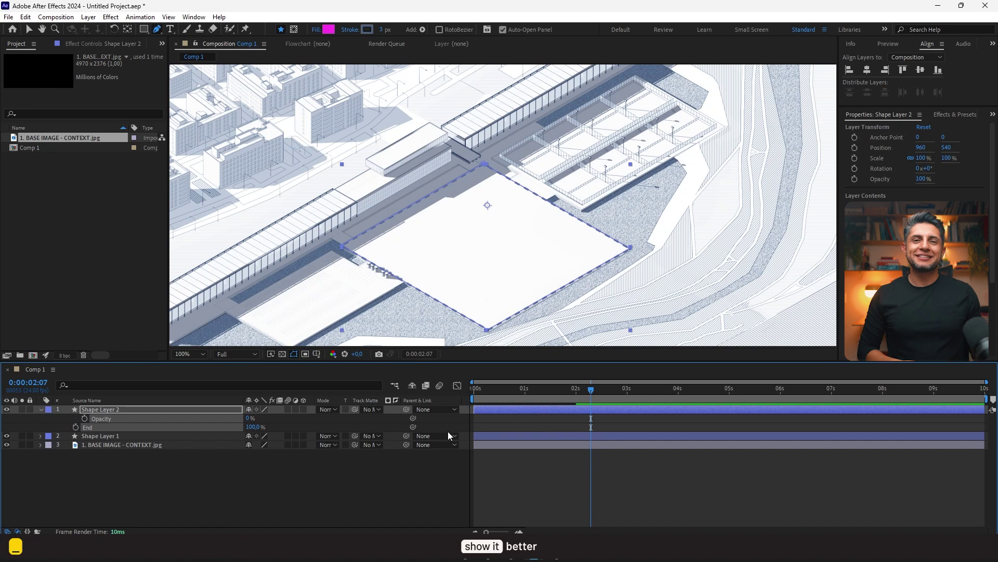
drag(500, 409, 653, 411)
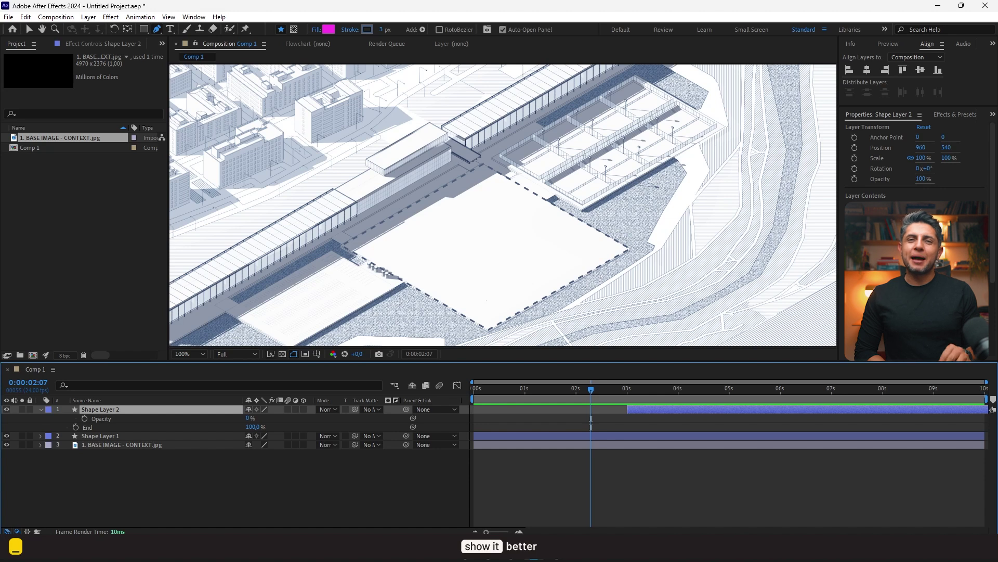
- Rename Shape Layer 1 as Outline and Shape Layer 2 as Push
click(101, 436)
key(Return)
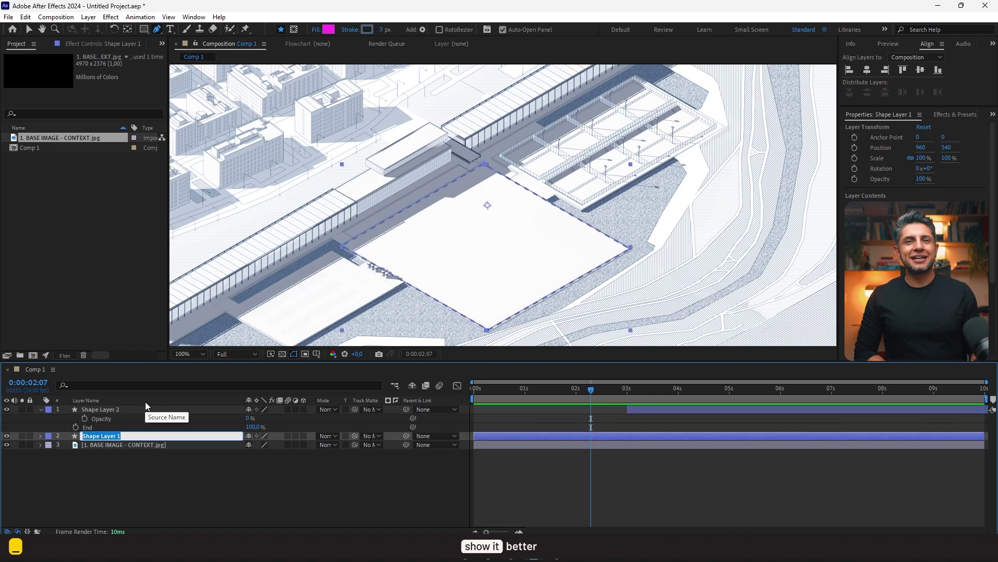
text(Outline)
key(Return)
click(146, 410)
key(Return)
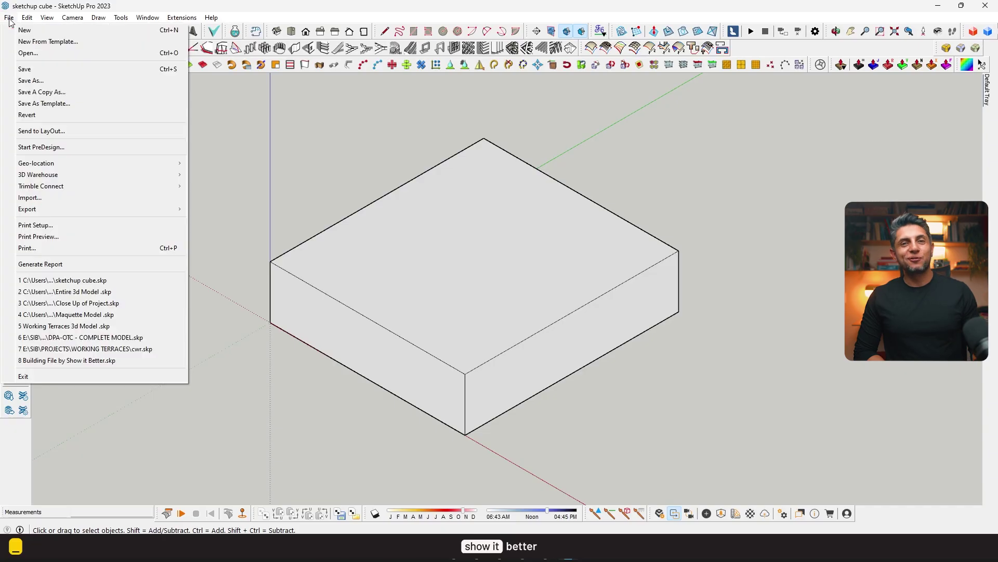
- Export the box model from SketchUp as a 2D graphic in PDF format and open the PDF in Illustrator
mouse_move(56, 210)
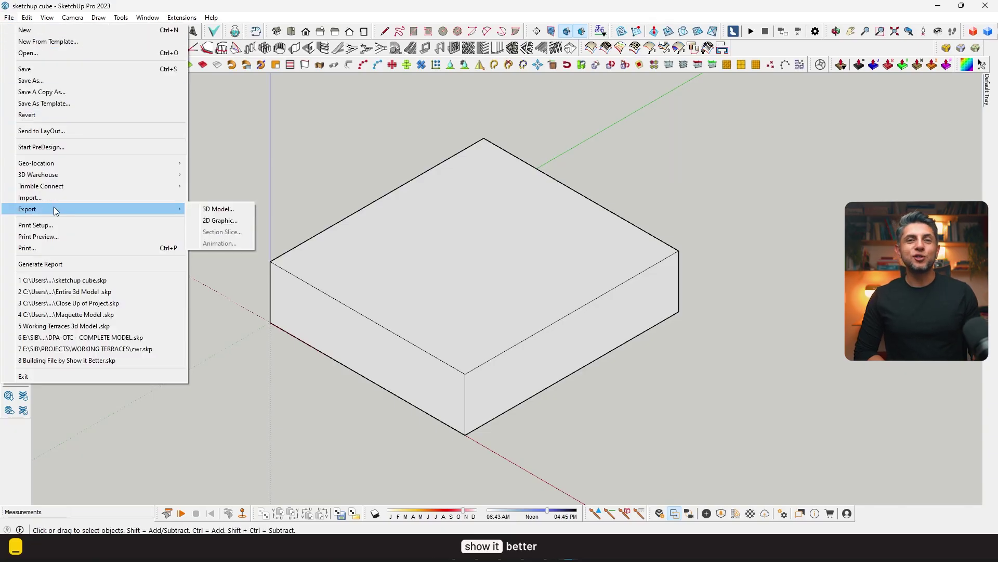
click(214, 221)
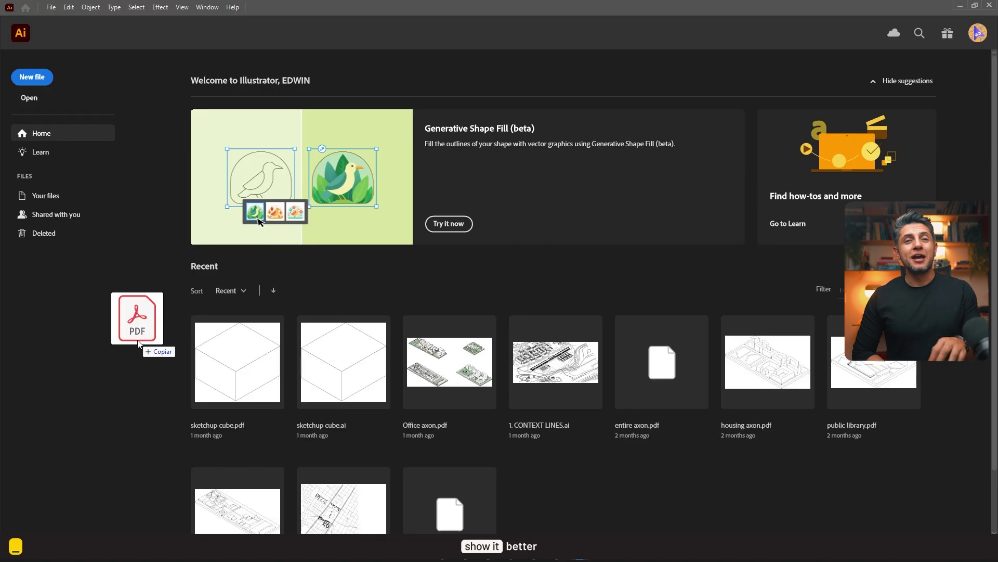
drag(137, 339, 137, 339)
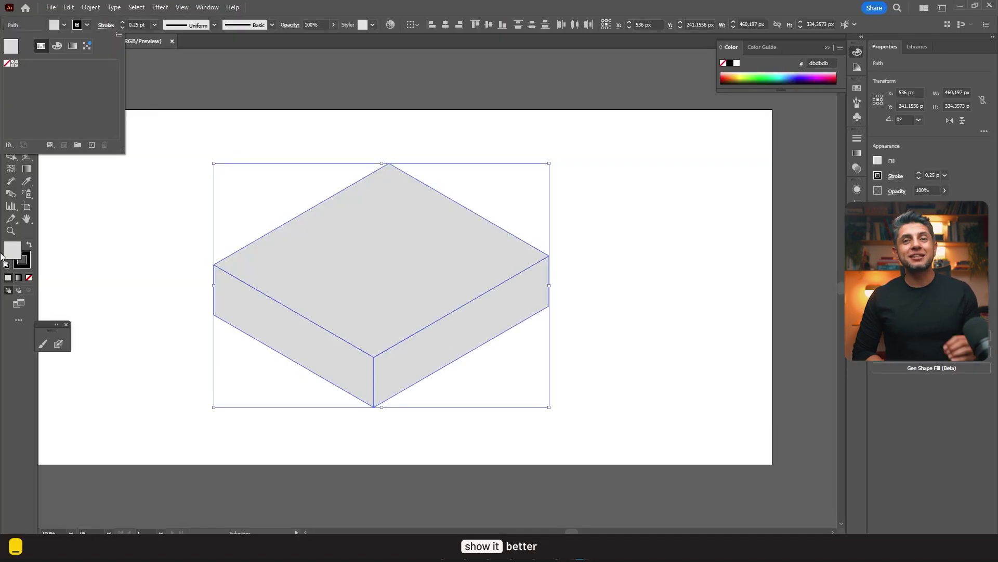
- Set the fill of the box faces to white, hex ffffff, and deselect the artwork
double_click(11, 249)
text(ffffff)
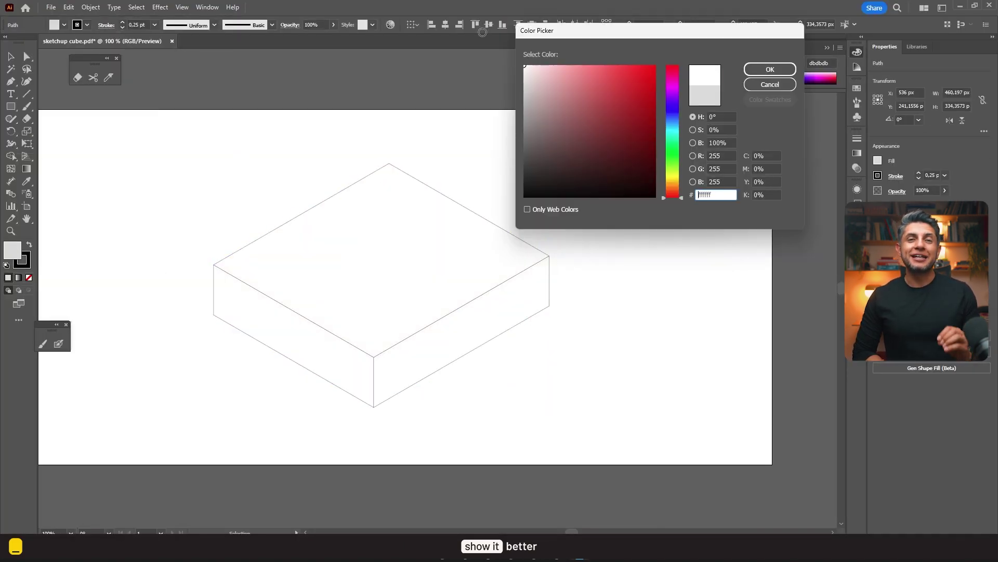
key(Return)
click(587, 197)
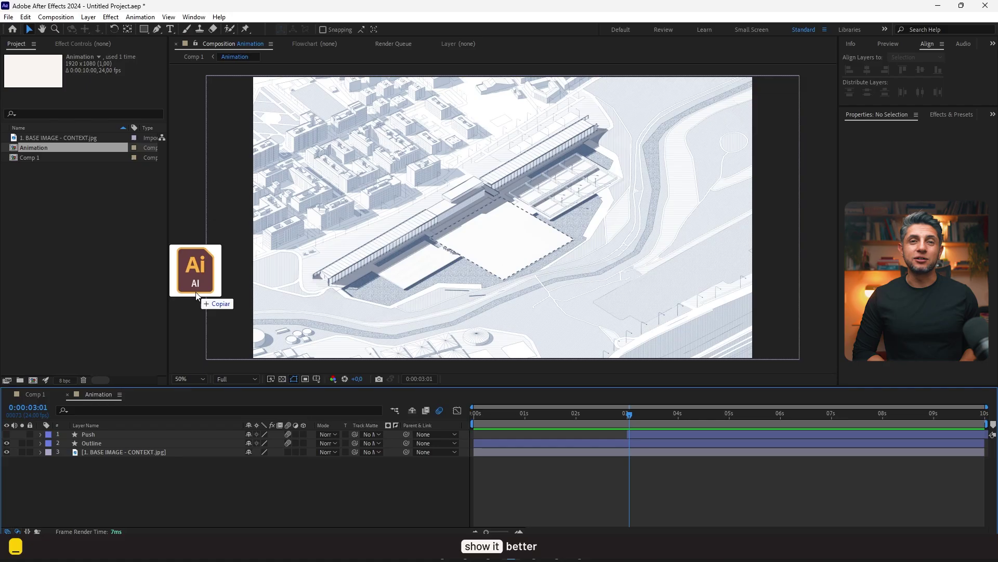
- Switch to After Effects, import cube.ai as footage with merged layers, and create shapes from its vector layer in the Animation composition
drag(196, 272, 124, 271)
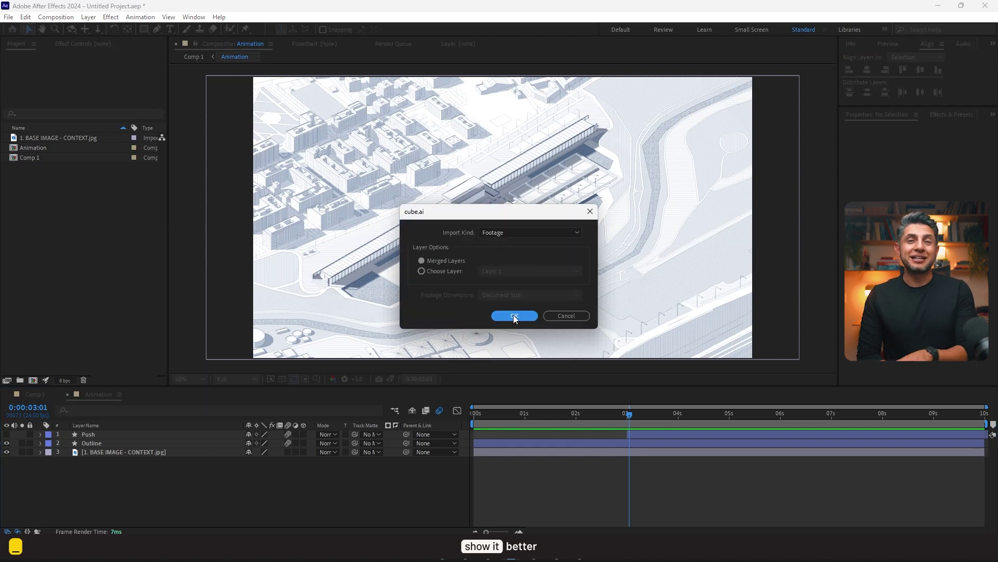
click(515, 315)
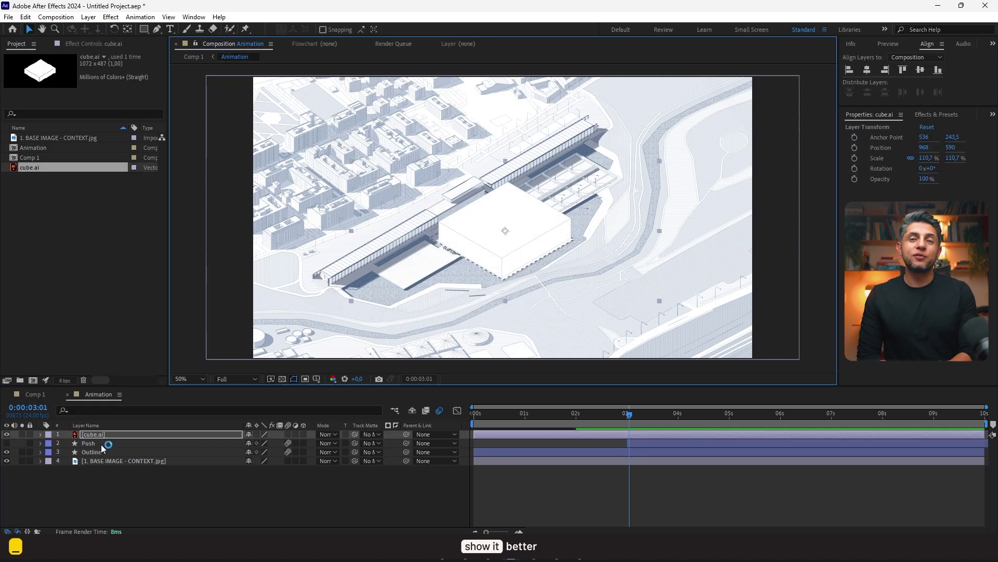
right_click(210, 434)
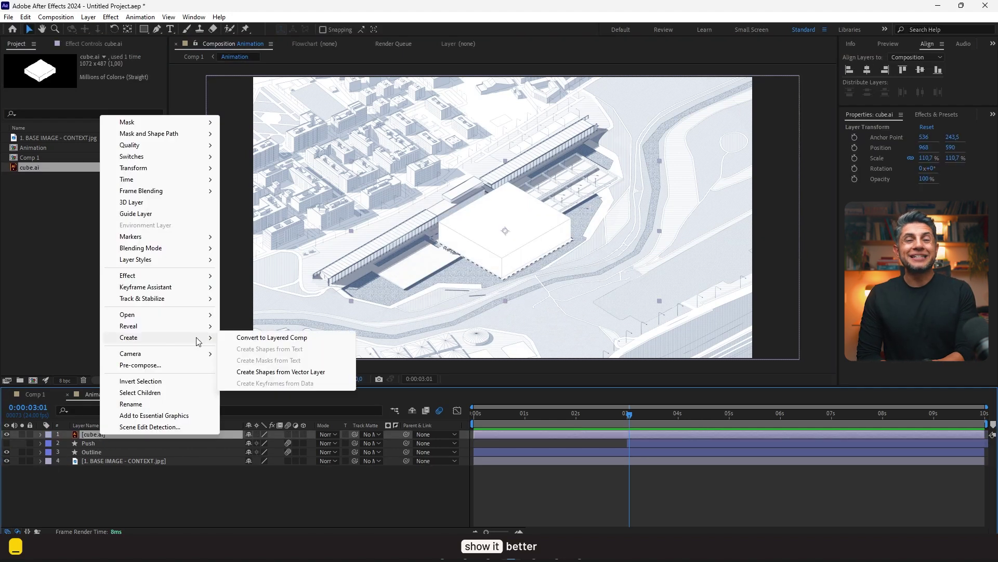
click(271, 370)
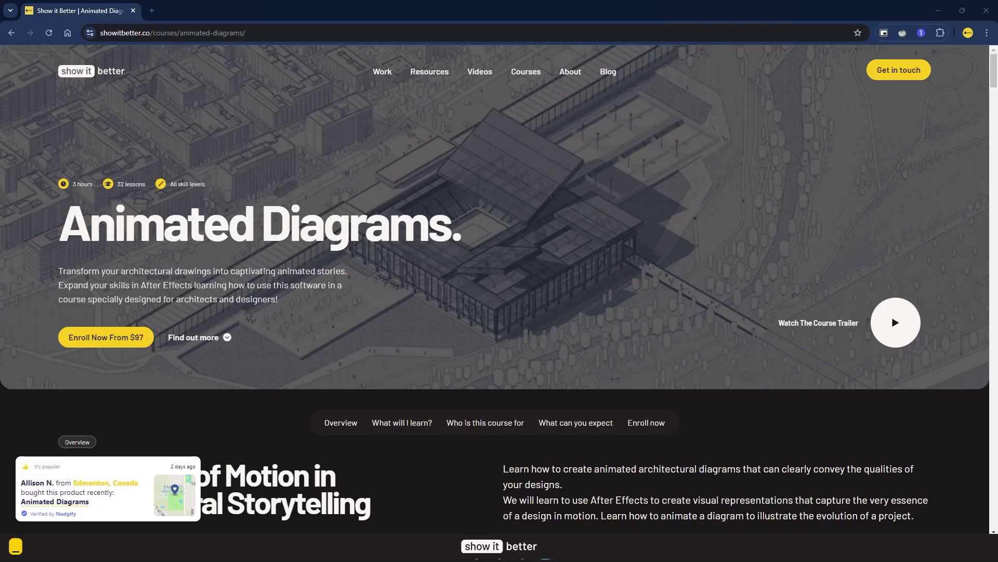
scroll(350, 320, down, 9)
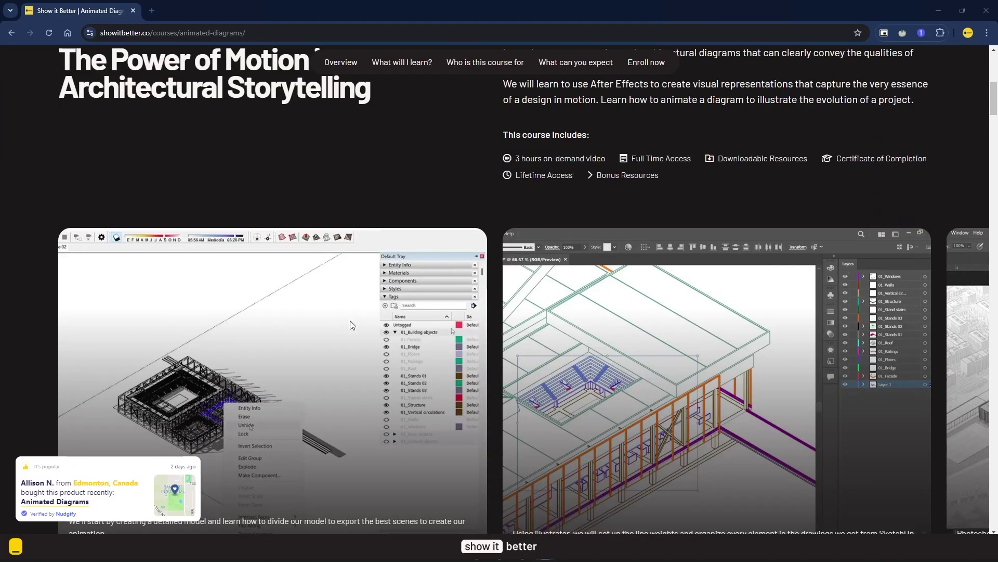
scroll(351, 320, down, 2)
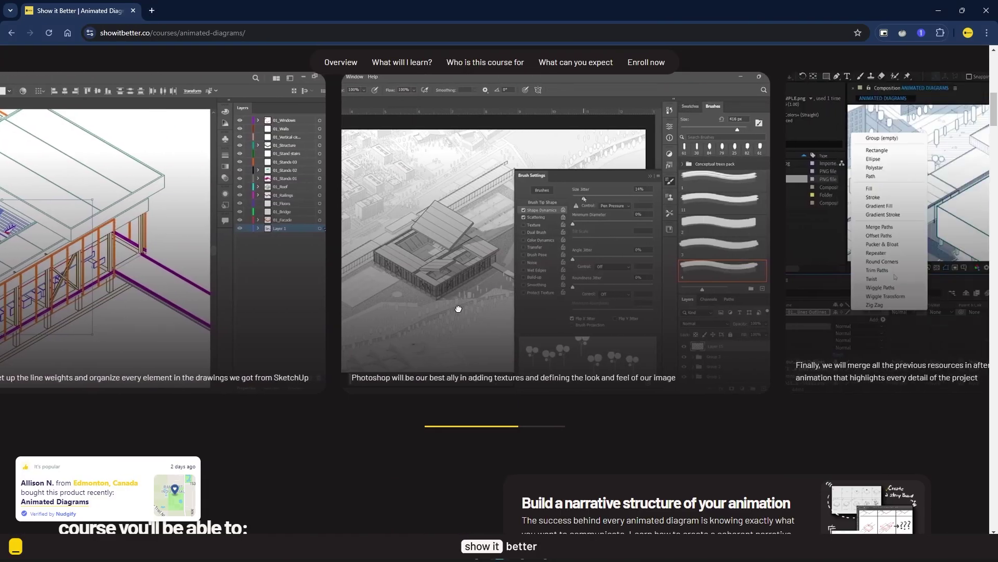
scroll(379, 326, down, 12)
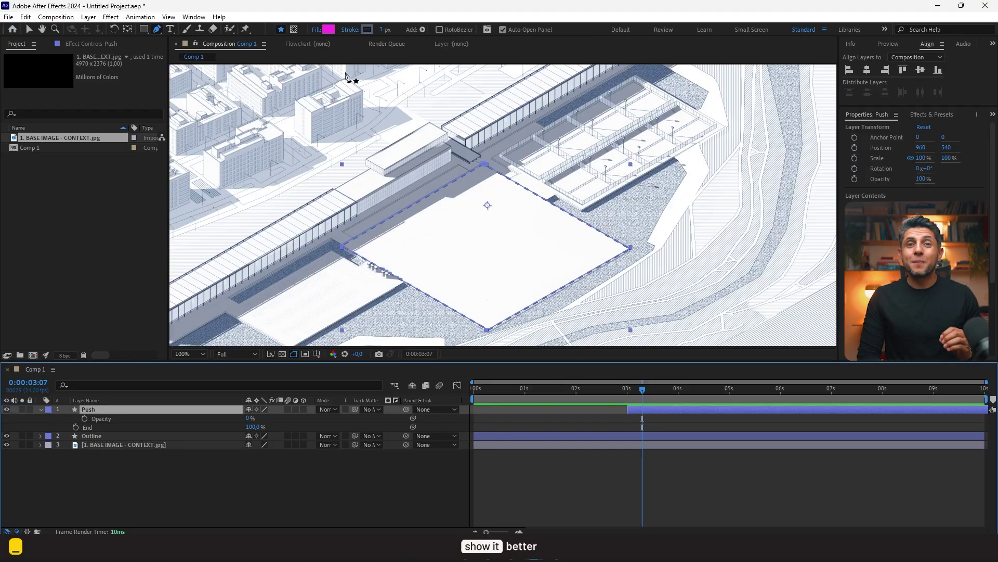
- Set the fill color of the Push shape to white and deselect the layer
click(330, 29)
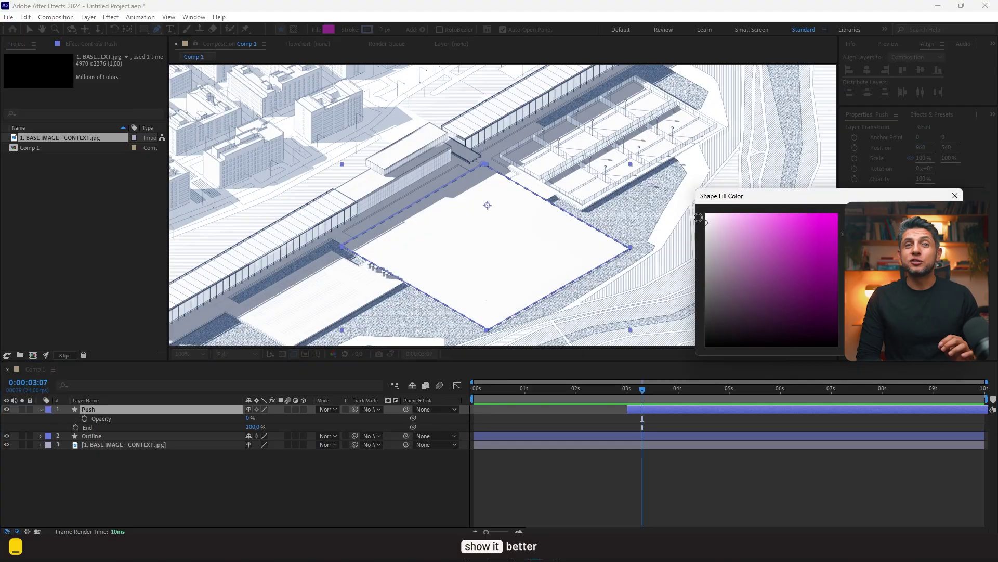
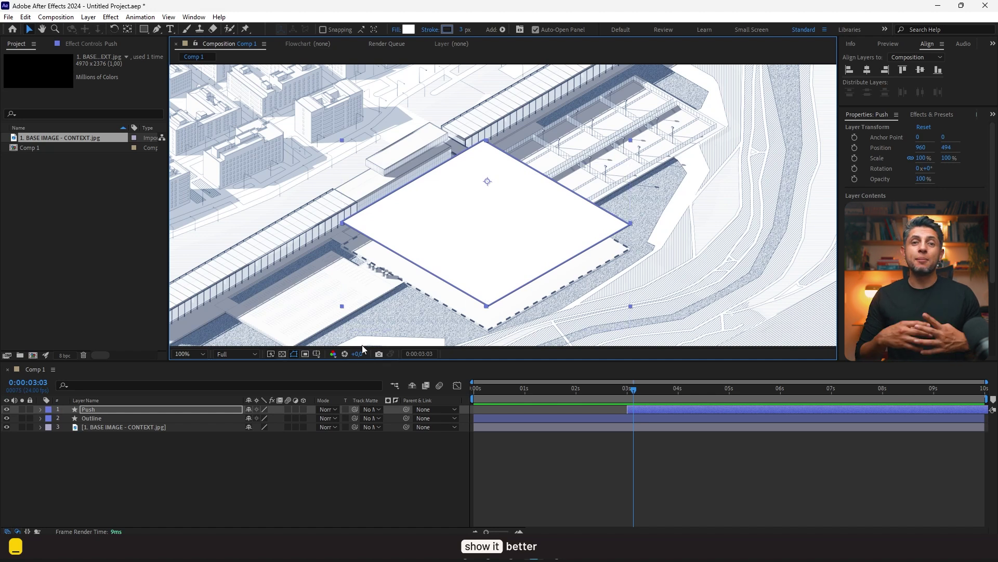
click(148, 467)
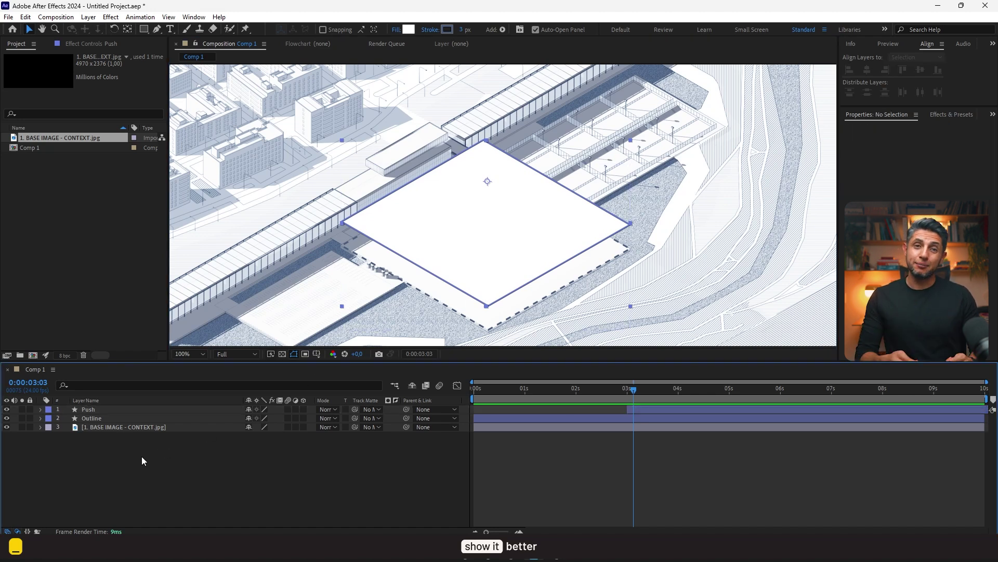
- Draw the box's left side face on the Push layer with the Pen tool, between the top face and the dashed outline below
click(108, 410)
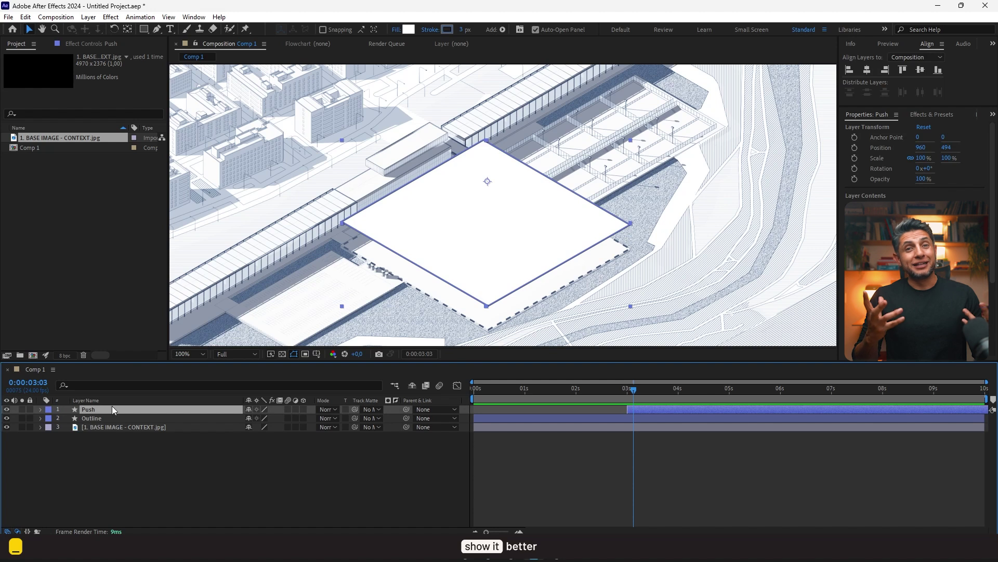
click(157, 30)
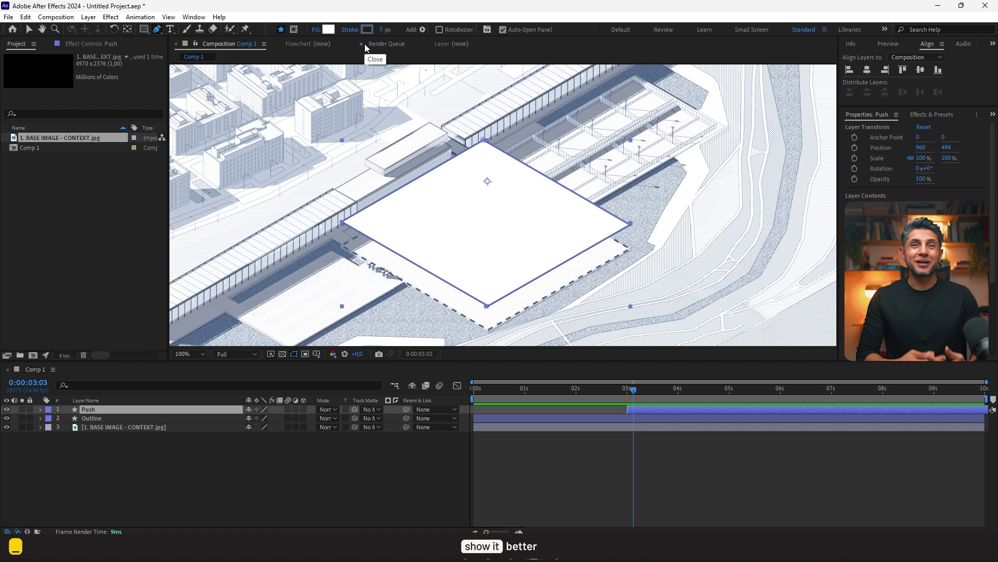
scroll(562, 327, up, 2)
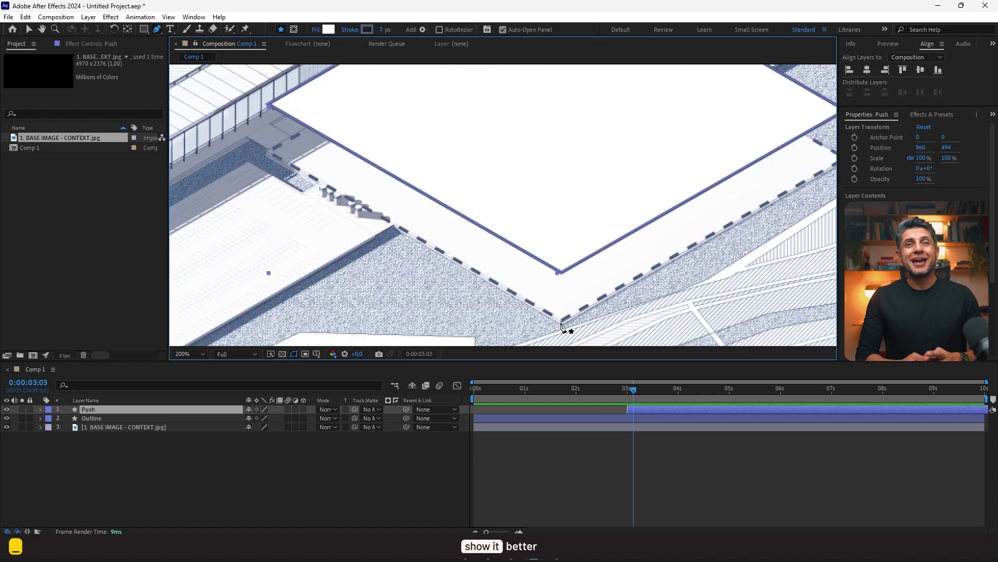
click(561, 322)
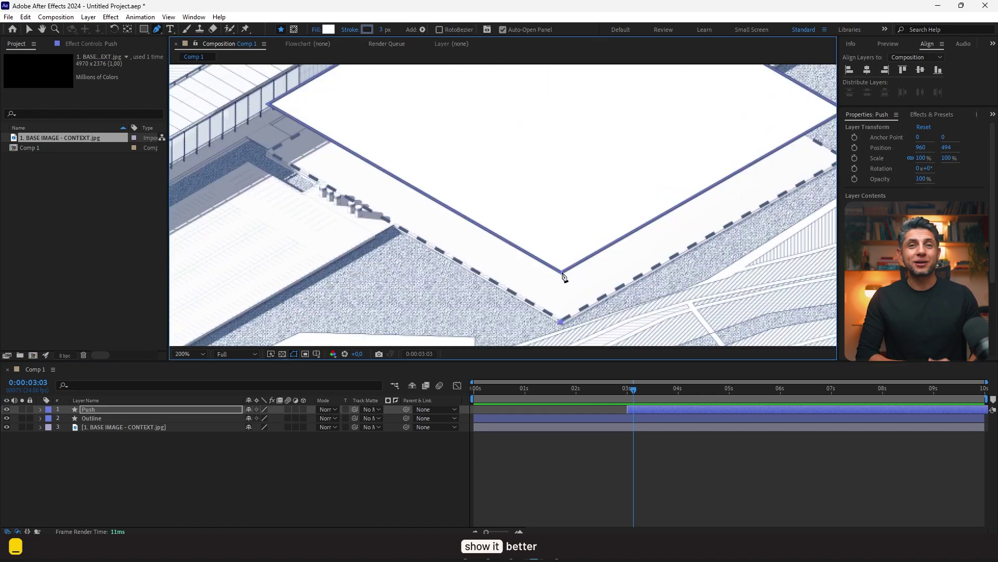
click(269, 106)
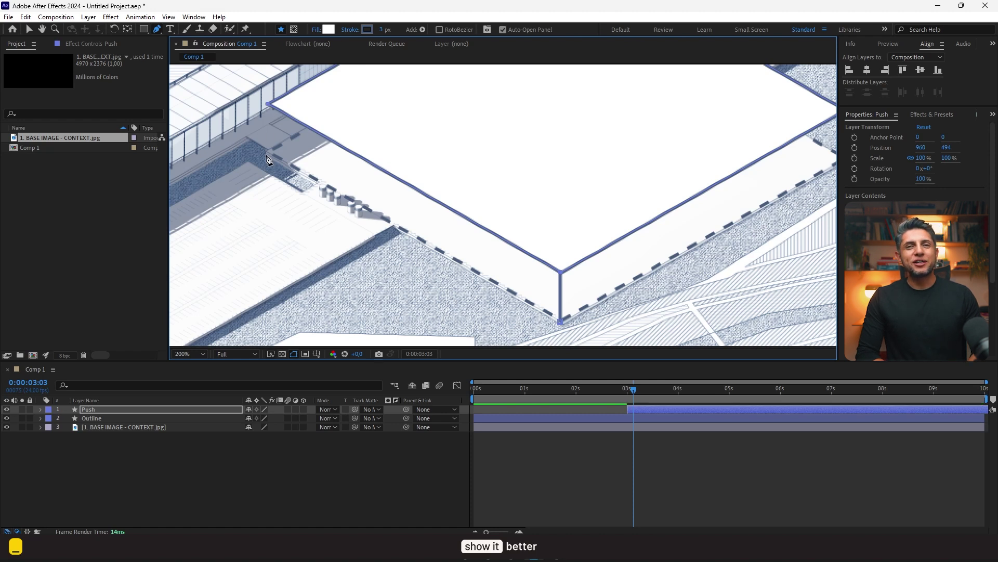
click(268, 154)
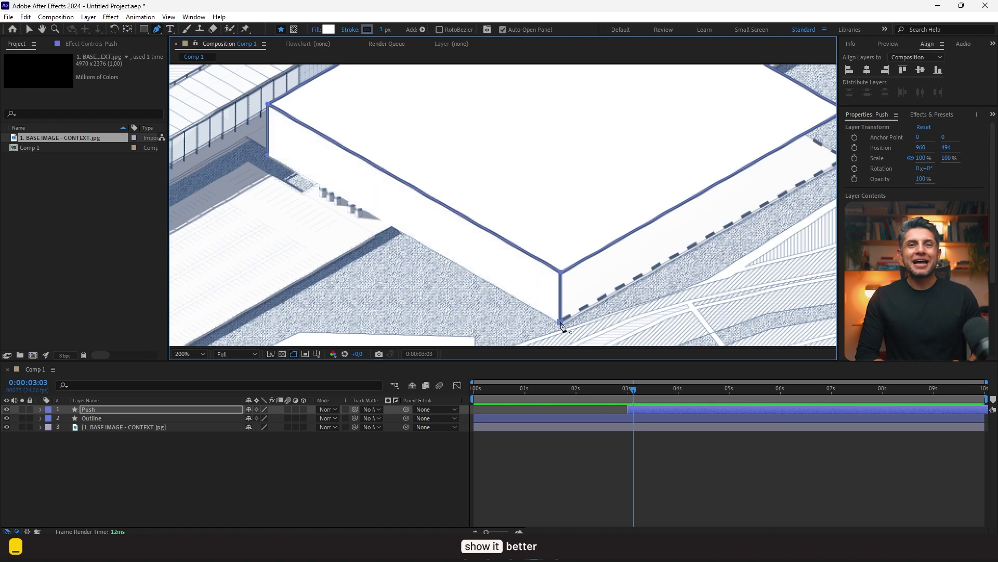
- Add the box's right side face on the Push layer, matching its corners to the top face and the plot outline
scroll(562, 327, up, 5)
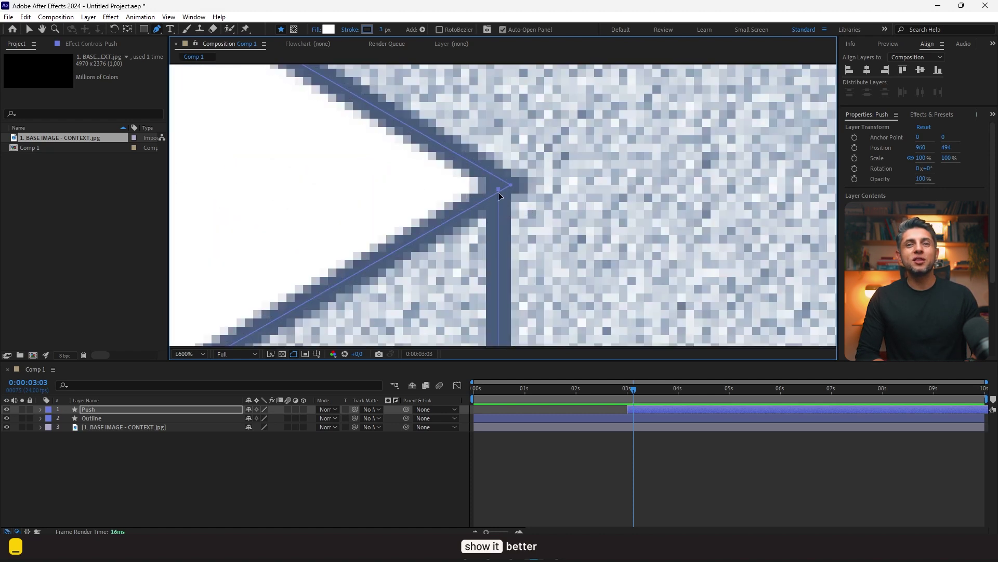
scroll(500, 186, down, 5)
scroll(544, 185, up, 5)
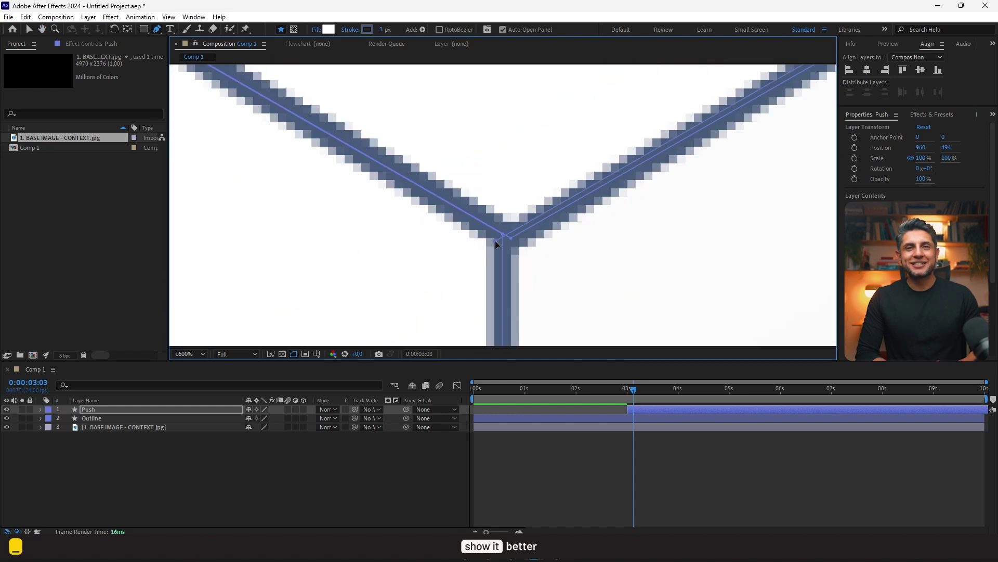
scroll(495, 240, down, 2)
scroll(507, 240, up, 2)
scroll(477, 179, down, 3)
scroll(442, 177, up, 4)
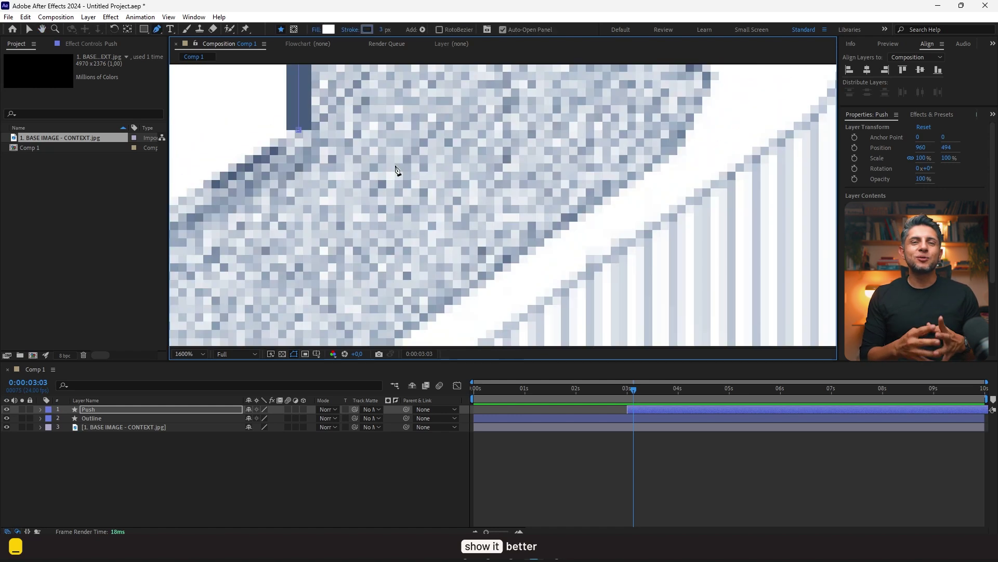
scroll(397, 169, down, 6)
scroll(367, 191, up, 2)
- Lock the 1. BASE IMAGE - CONTEXT.jpg and Outline layers
click(362, 465)
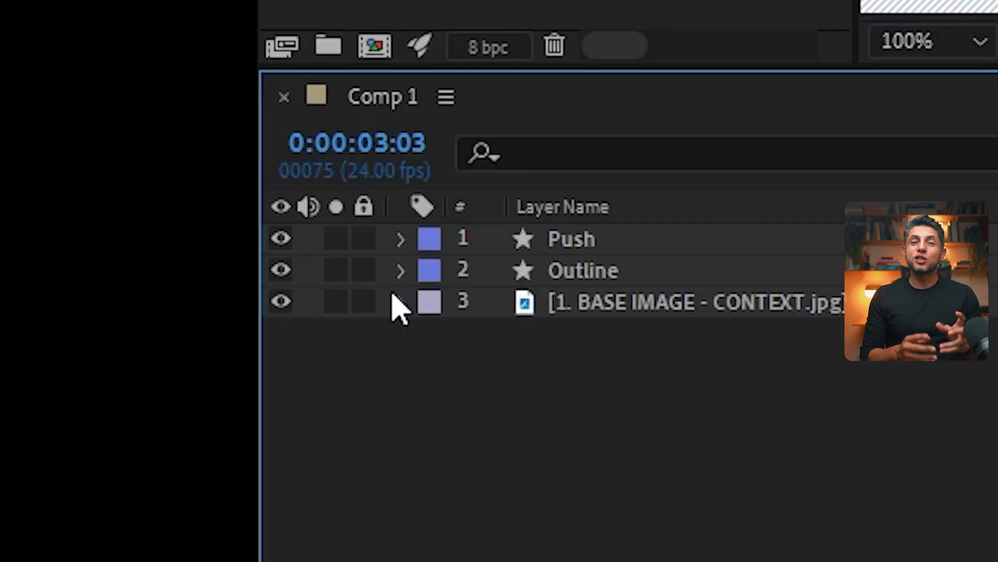
click(30, 427)
click(364, 270)
- Select the Push layer and filter the timeline properties by "path"
click(598, 238)
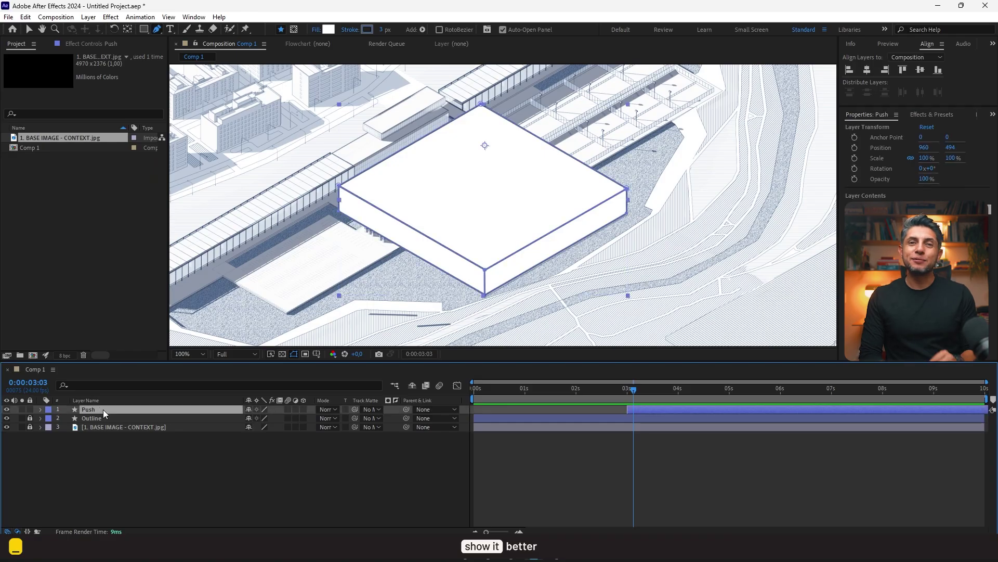
click(107, 385)
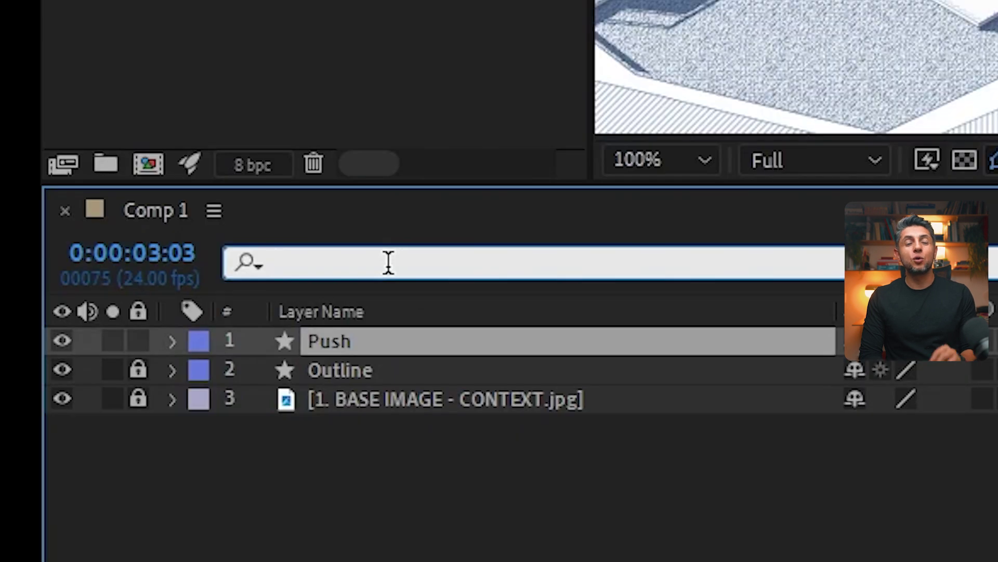
text(path)
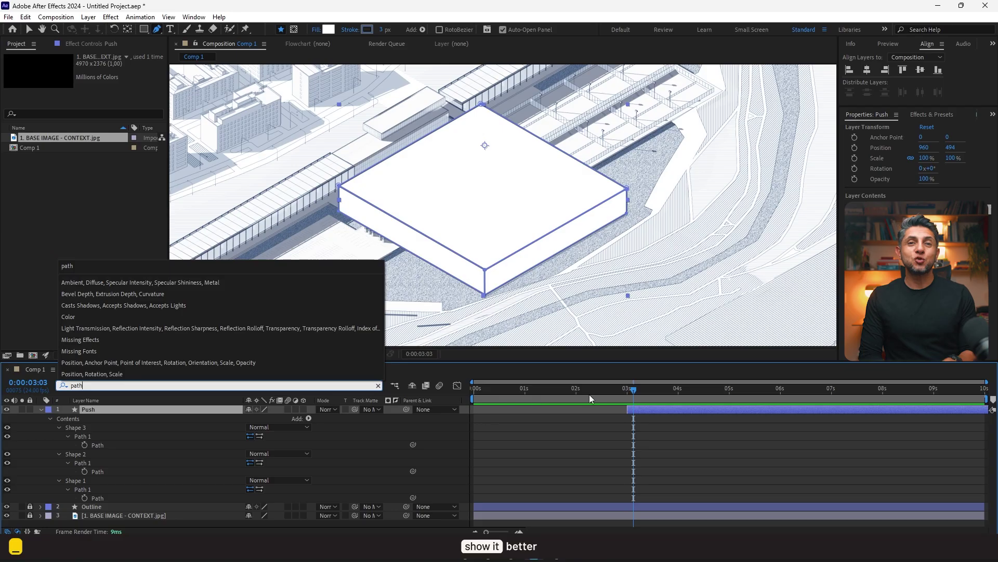
- Add Path keyframes to Shape 1, Shape 2 and Shape 3 of the Push layer at 0:00:05:01
drag(633, 389, 730, 393)
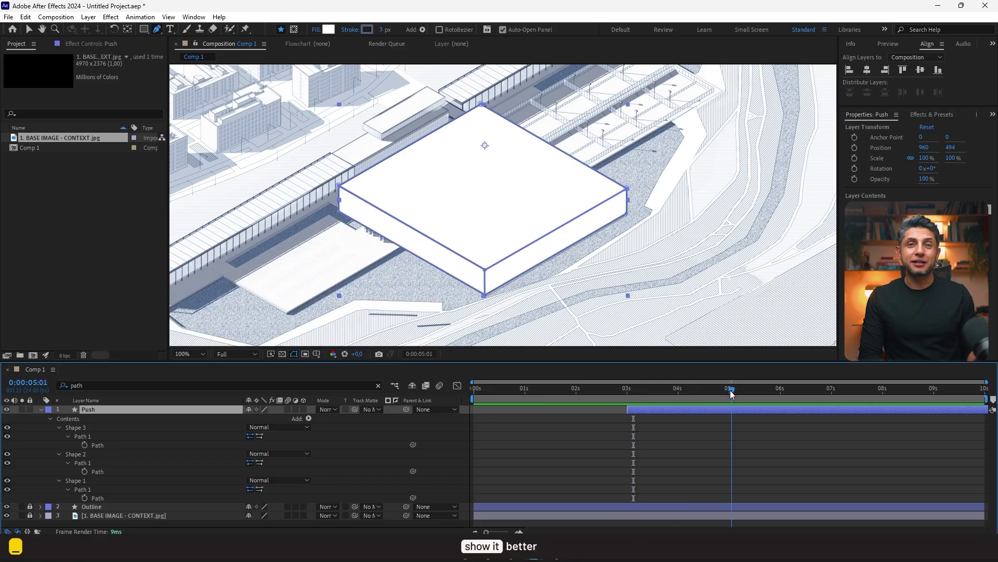
click(84, 445)
click(83, 472)
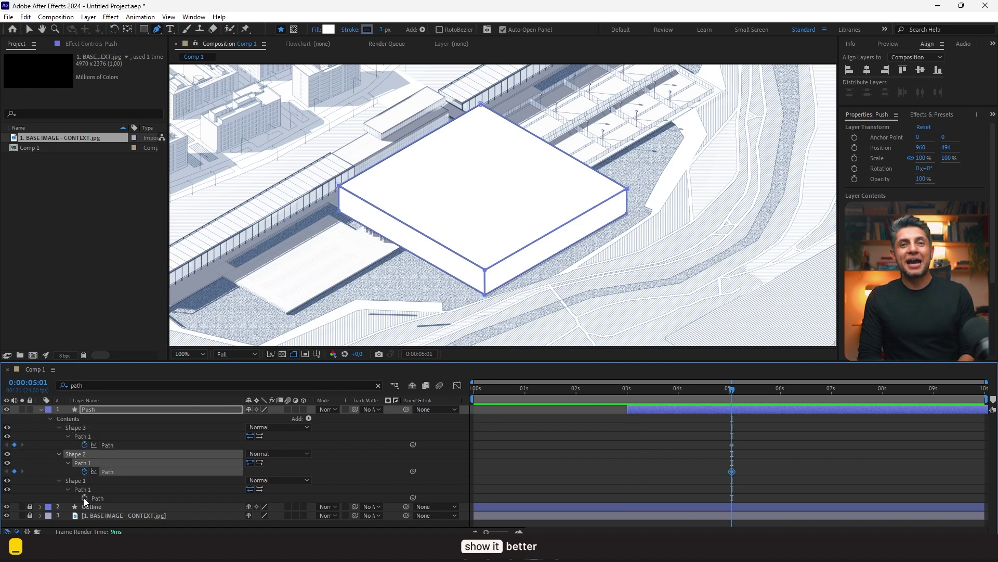
click(83, 498)
- At 0:00:03:01, lower the top corner points of all three Push paths onto the base corners to flatten the box
key(v)
drag(754, 504, 570, 419)
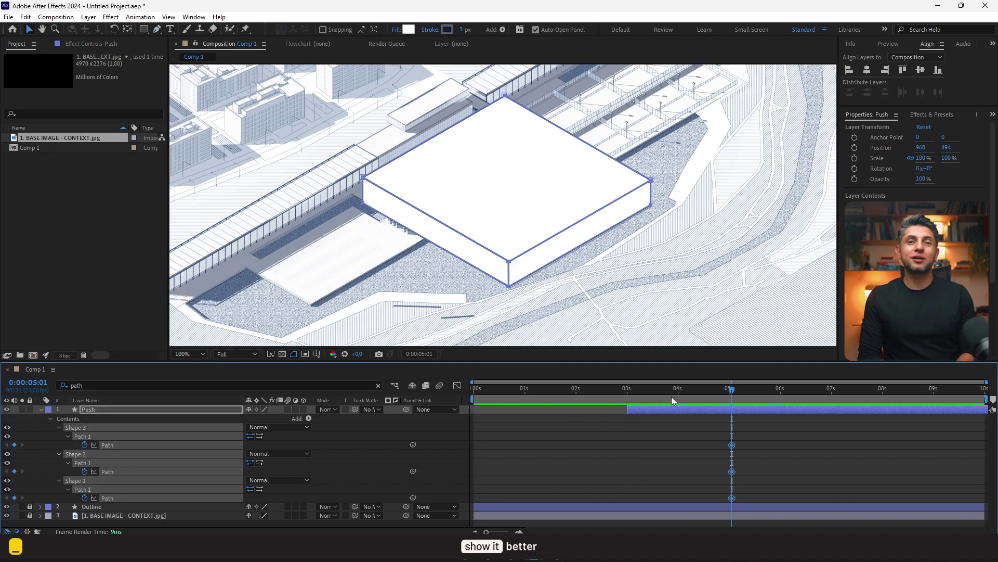
drag(672, 393, 629, 392)
click(357, 172)
click(357, 177)
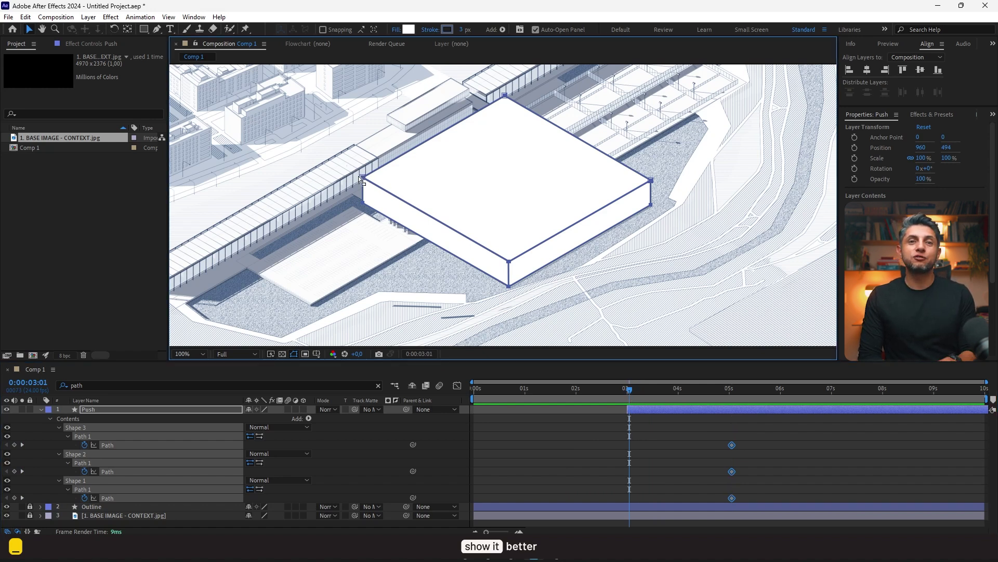
click(372, 184)
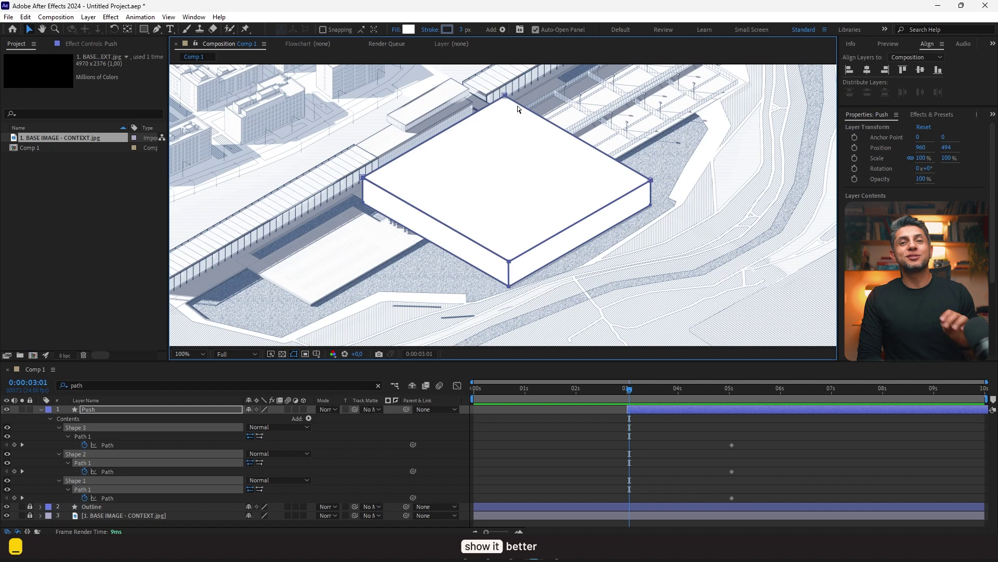
click(624, 210)
drag(379, 244, 513, 287)
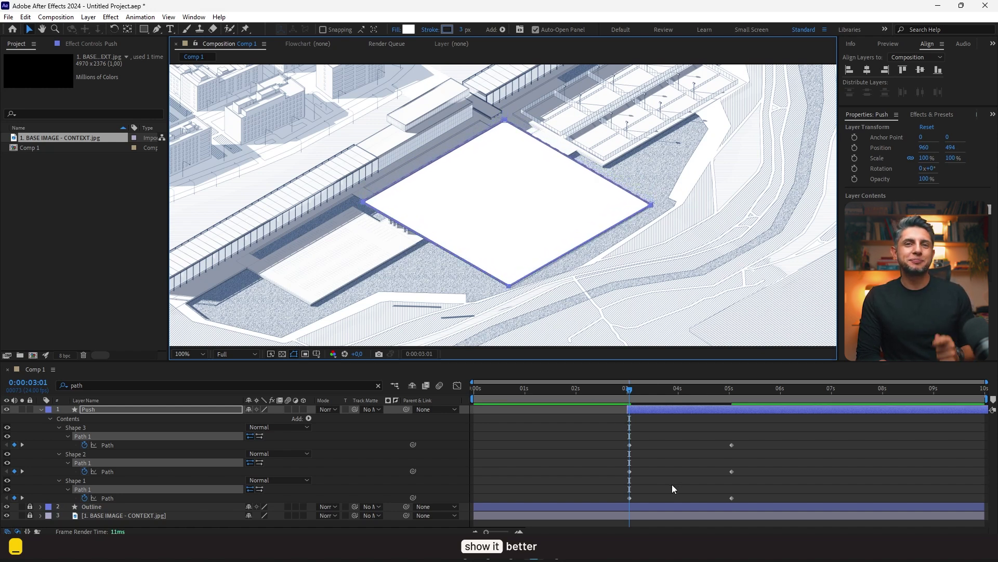
- Preview the box extrusion animation from 0:00:03:01
key(space)
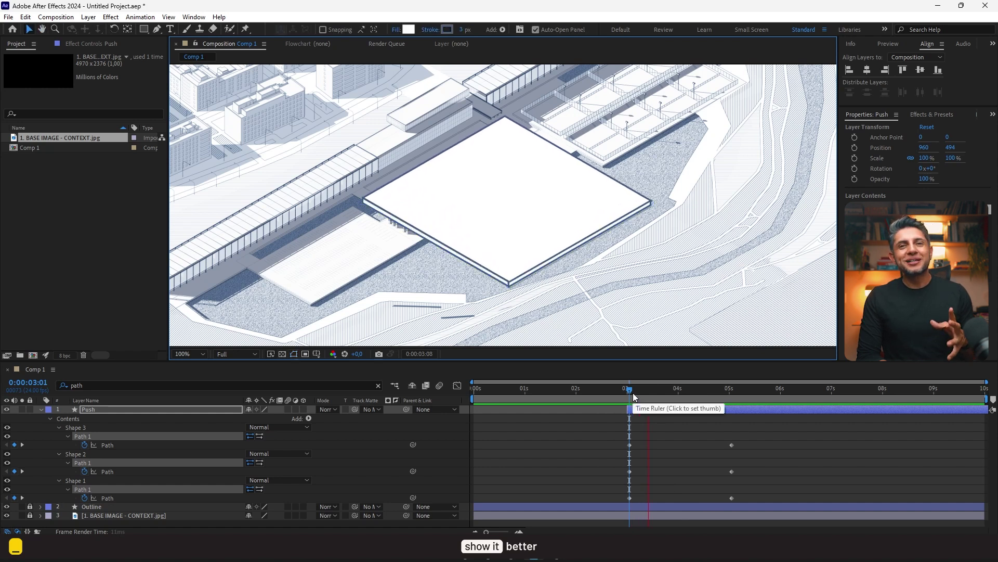
click(628, 390)
key(space)
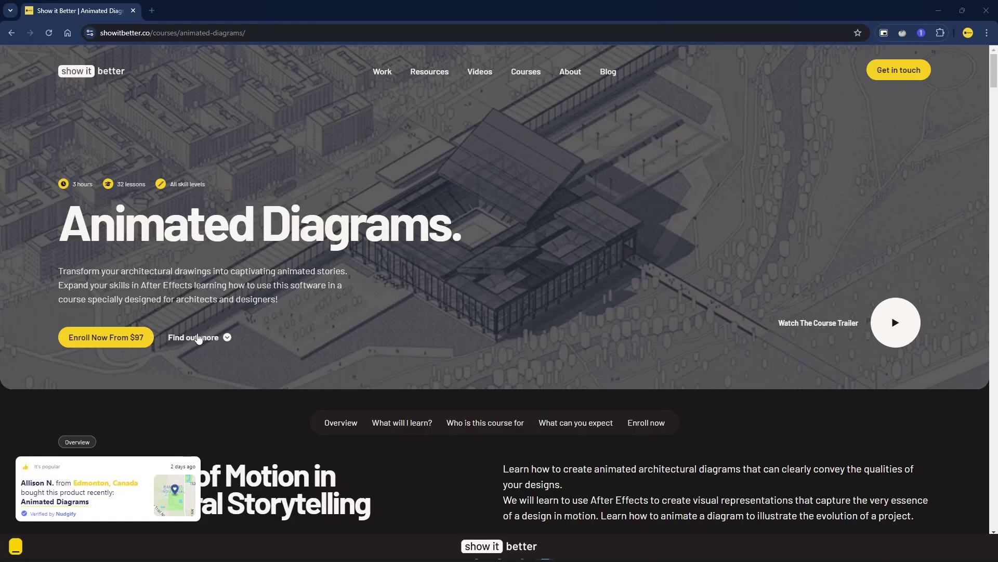
scroll(350, 320, down, 10)
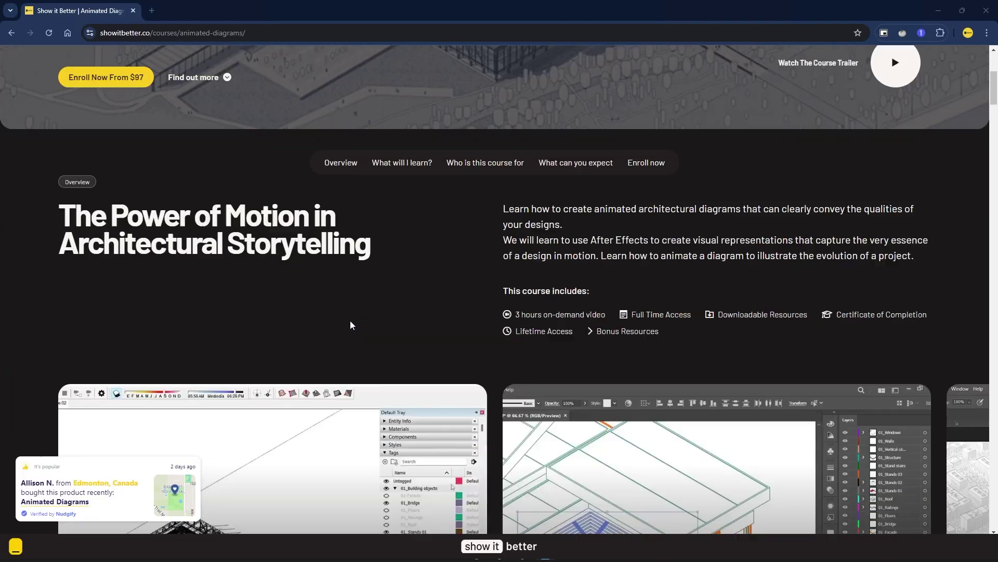
scroll(350, 325, down, 10)
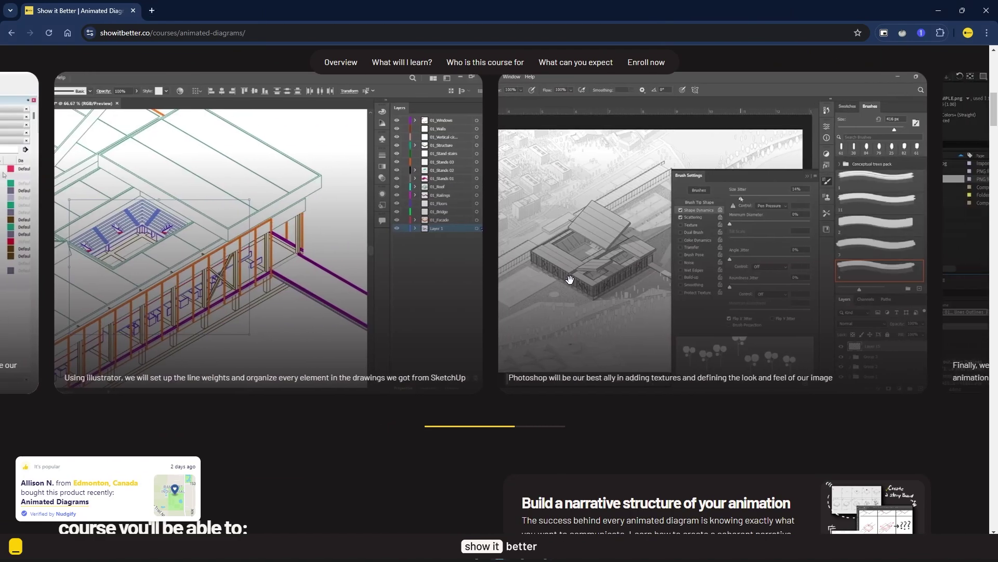
scroll(371, 324, down, 15)
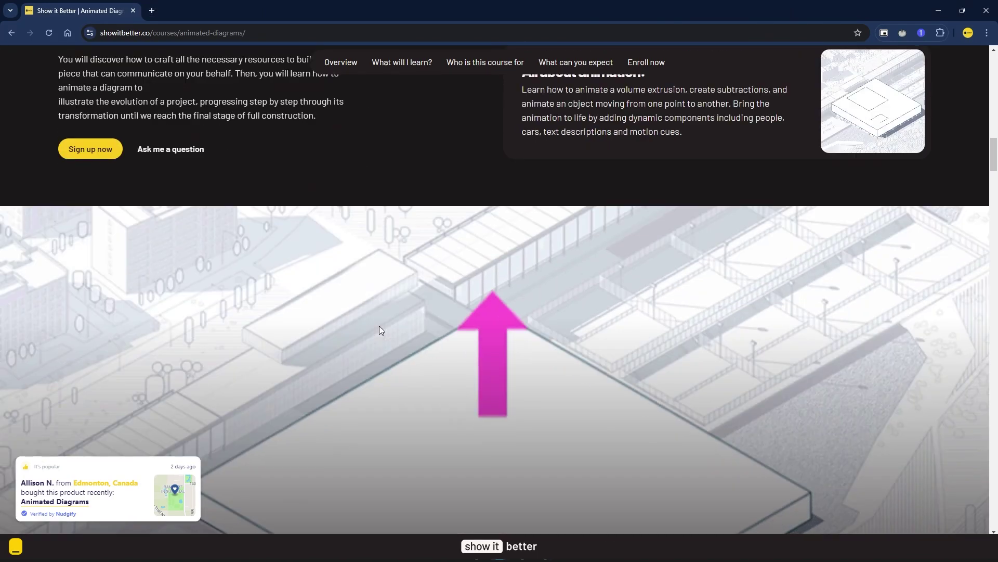
scroll(379, 328, down, 10)
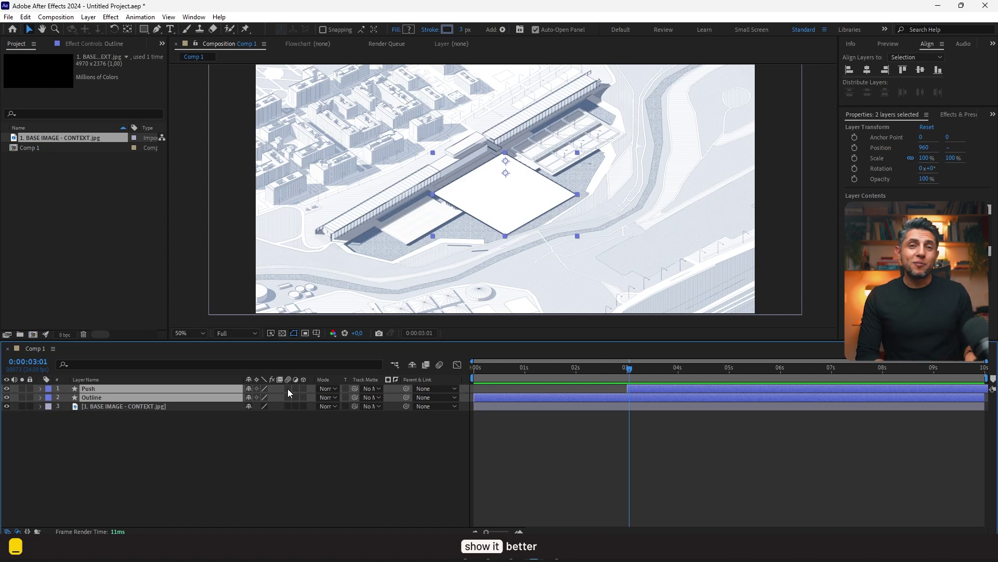
- Enable motion blur for the Push and Outline layers and go back to the start of the composition
click(287, 390)
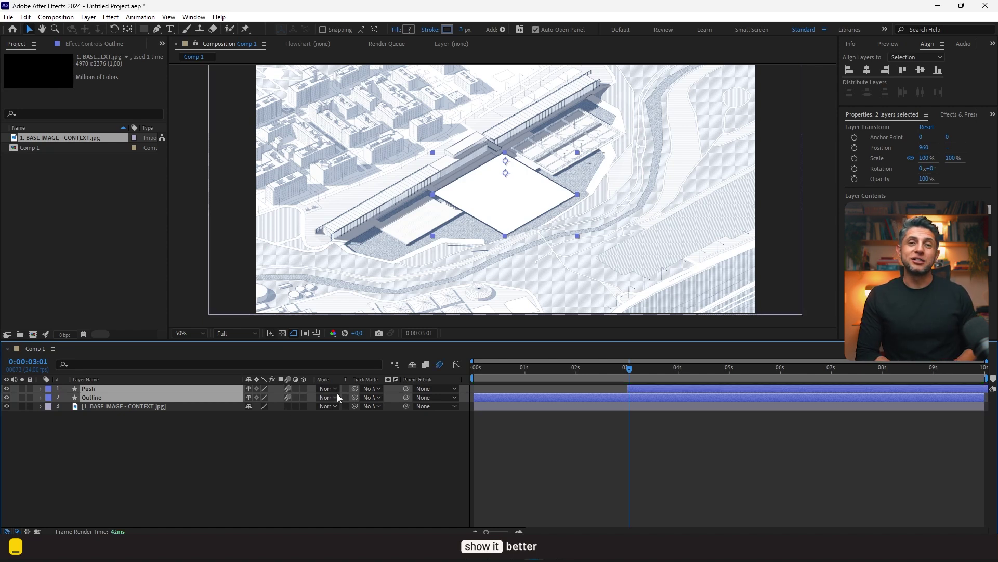
drag(623, 376, 473, 377)
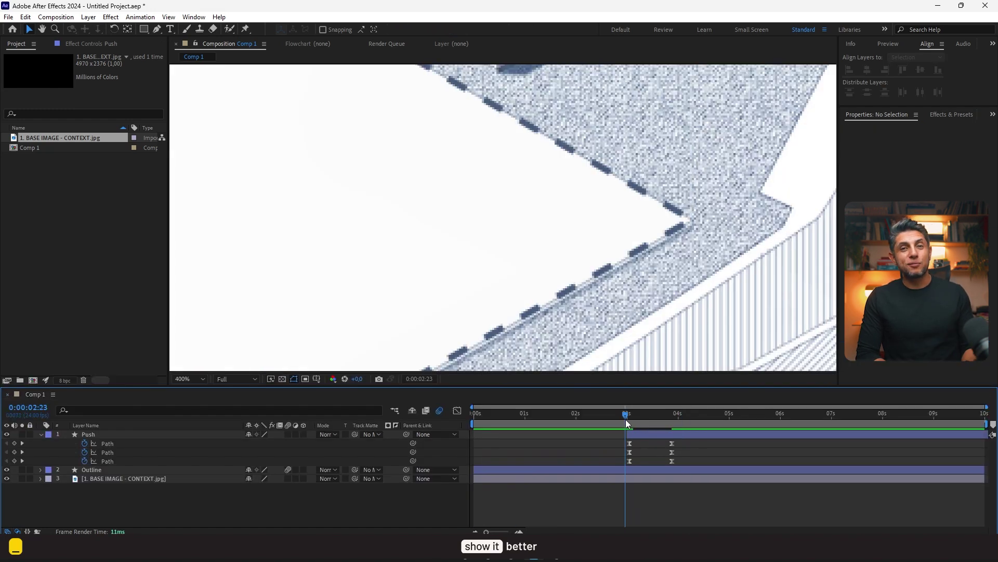
- Examine the frames around 0:00:03:01 where the dashed outline gives way to the solid Push shape
click(627, 421)
key(k)
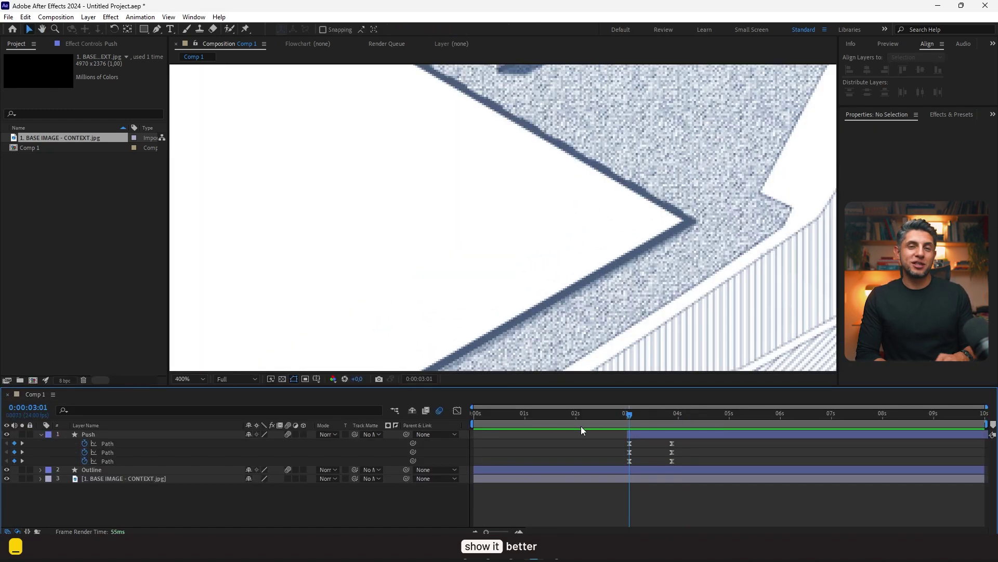
drag(628, 414, 632, 415)
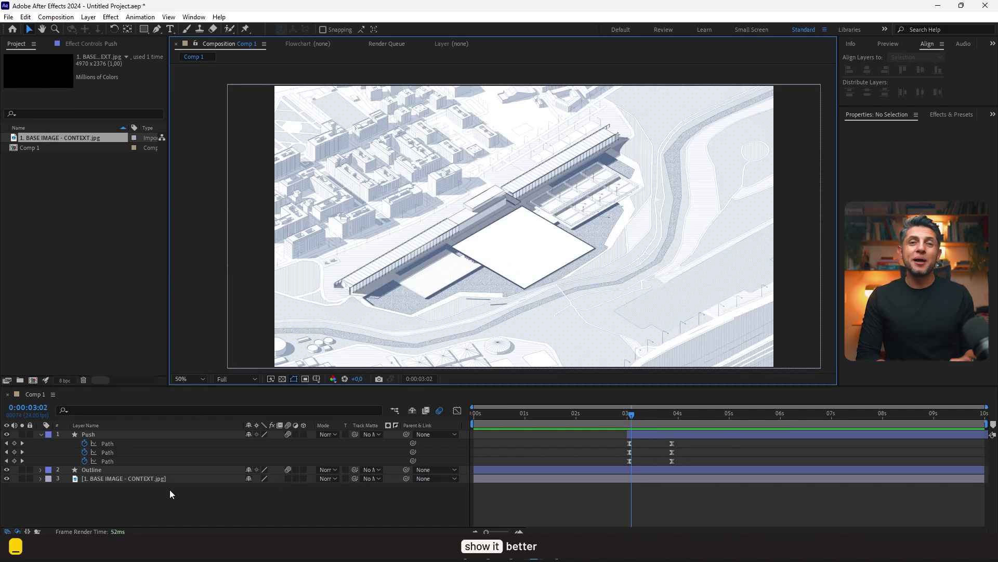
- Pre-compose the Push, Outline and base image layers together into a composition named Animation
drag(169, 490, 147, 438)
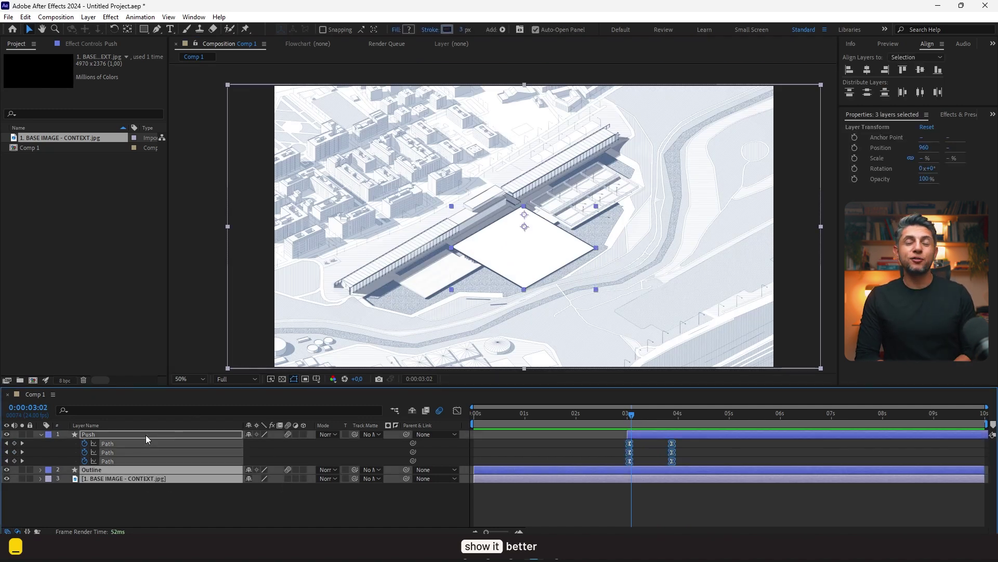
right_click(145, 435)
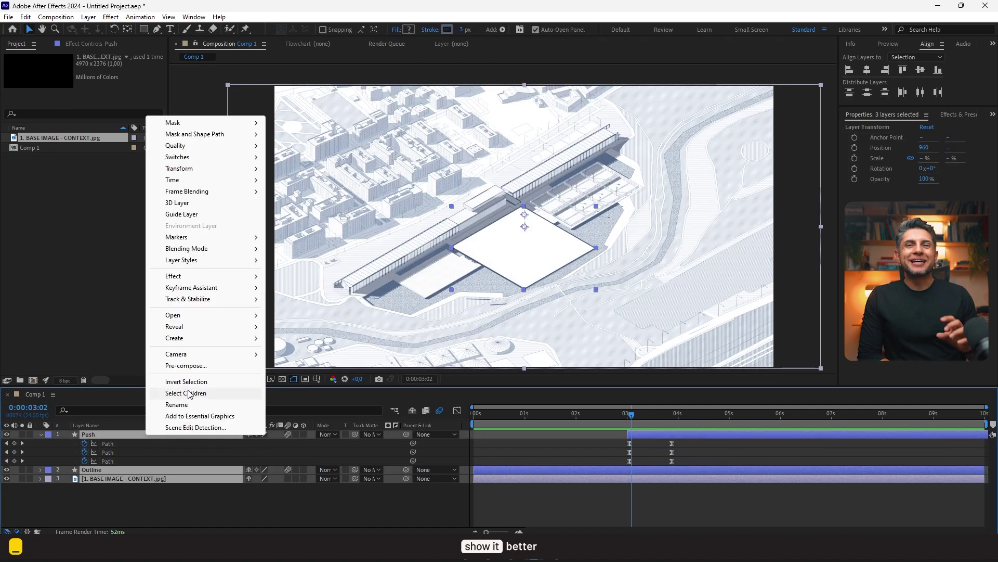
click(187, 366)
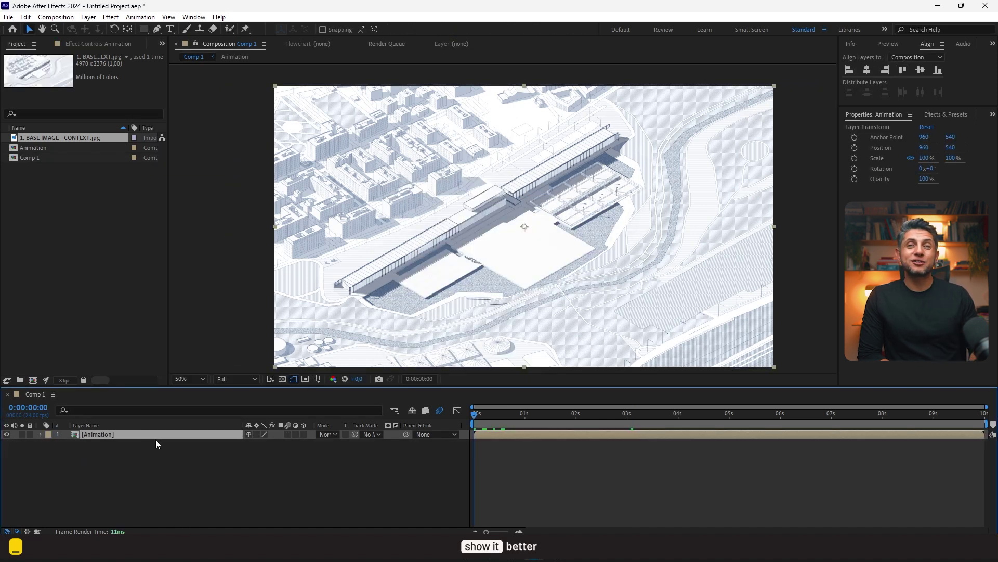
- Keyframe the Animation layer's scale at 115% at 0:00:00:00 and 100% at 0:00:06:01 for a slow zoom-out
click(66, 443)
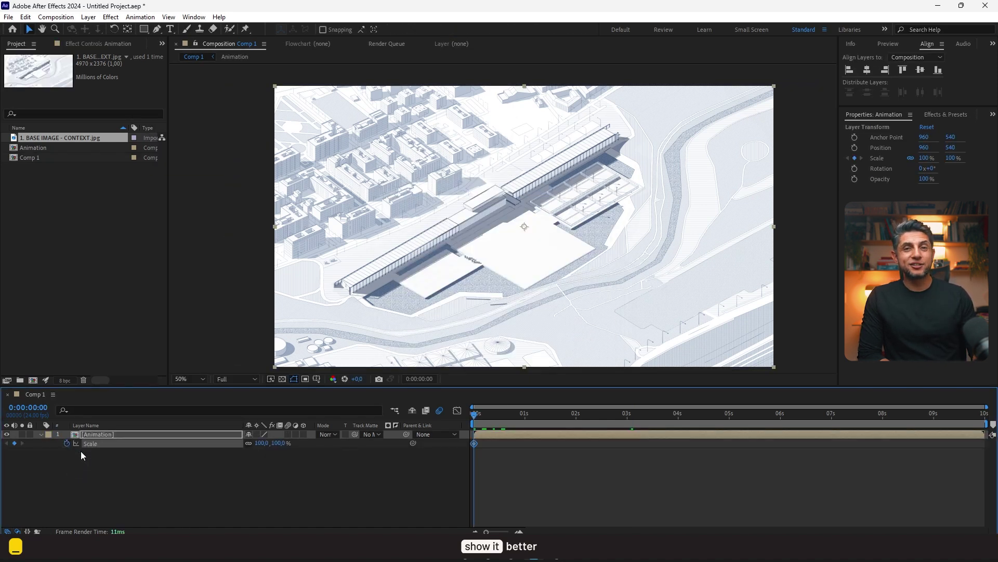
click(260, 443)
key(Return)
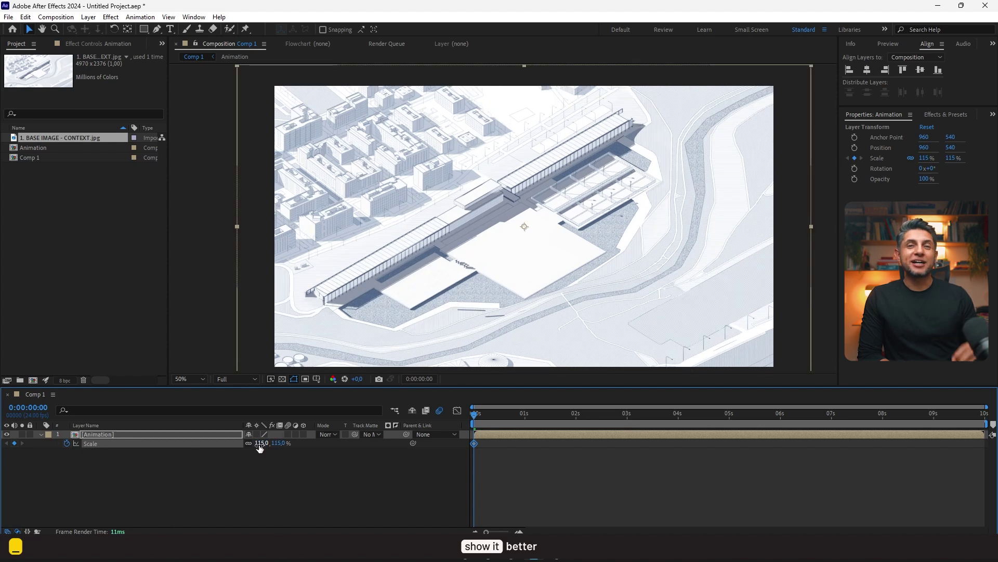
drag(666, 425, 742, 423)
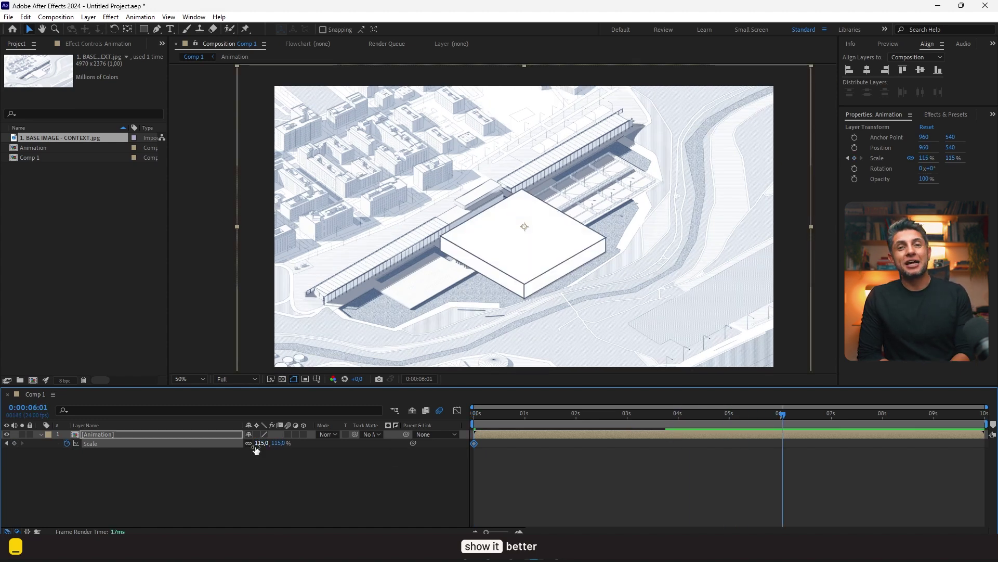
text(100)
key(Return)
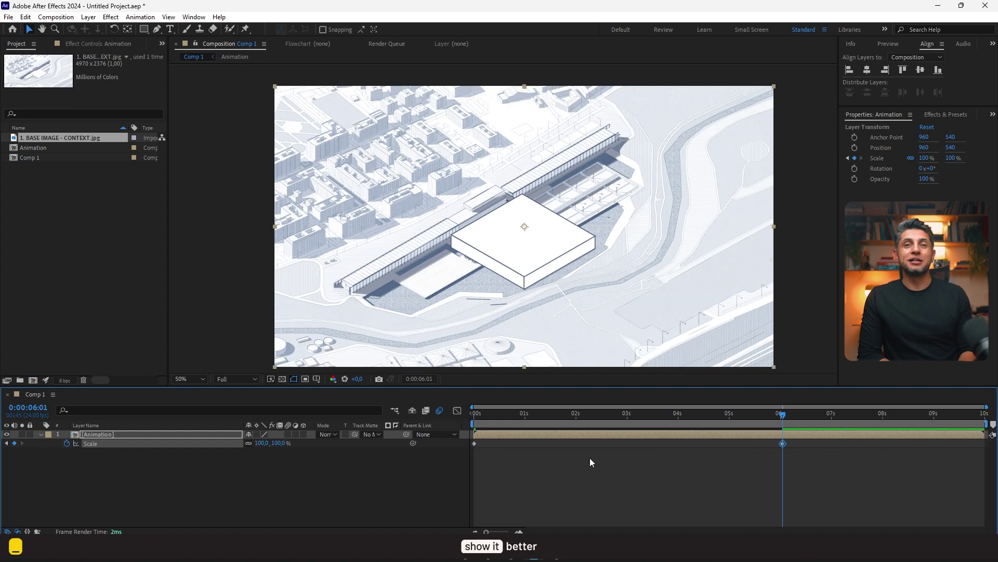
- Preview the zoom-out of the Animation layer from the start of the composition
click(481, 413)
key(space)
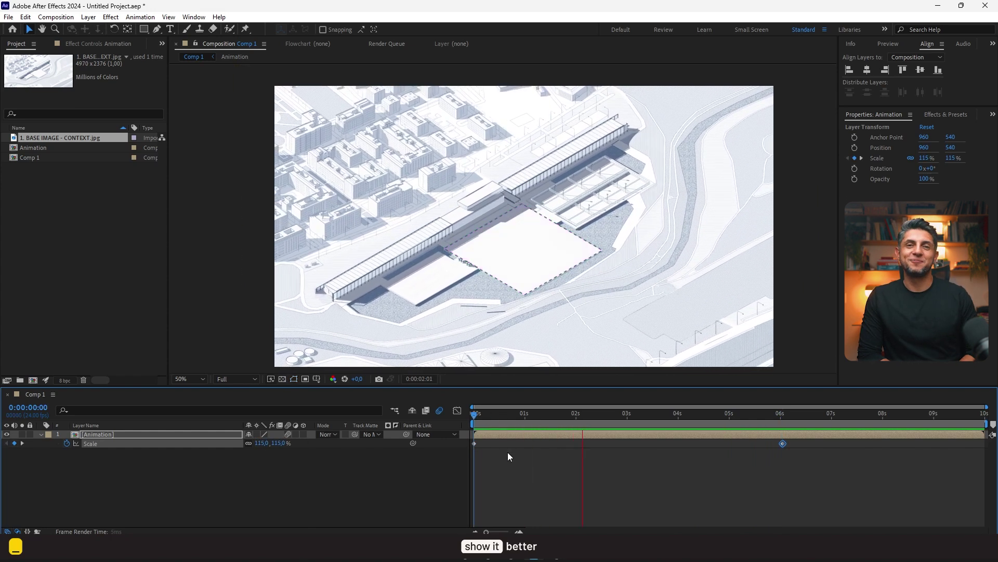
key(space)
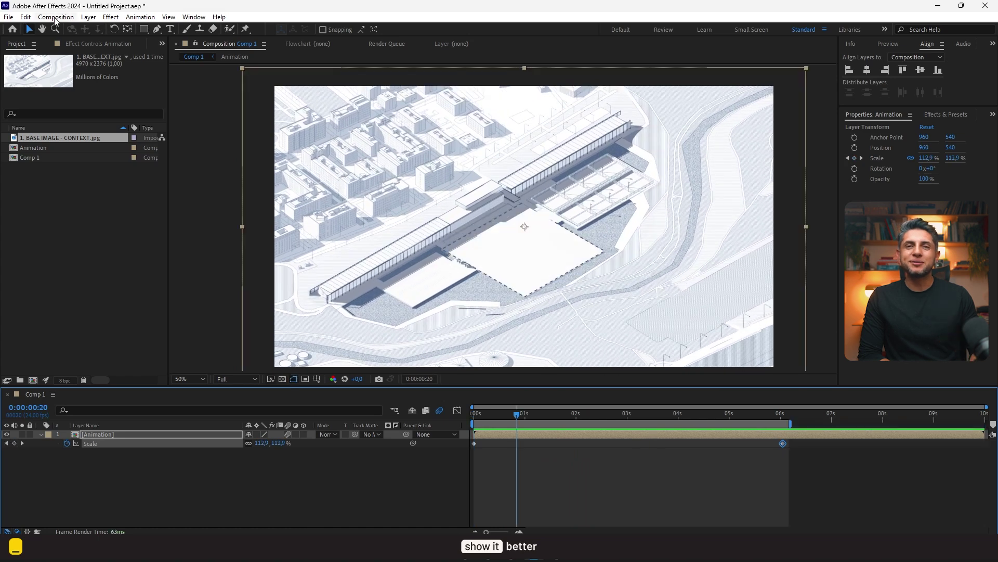
- Add Comp 1 to the render queue and render it to the output file Animation Diagram 1.mp4
click(56, 17)
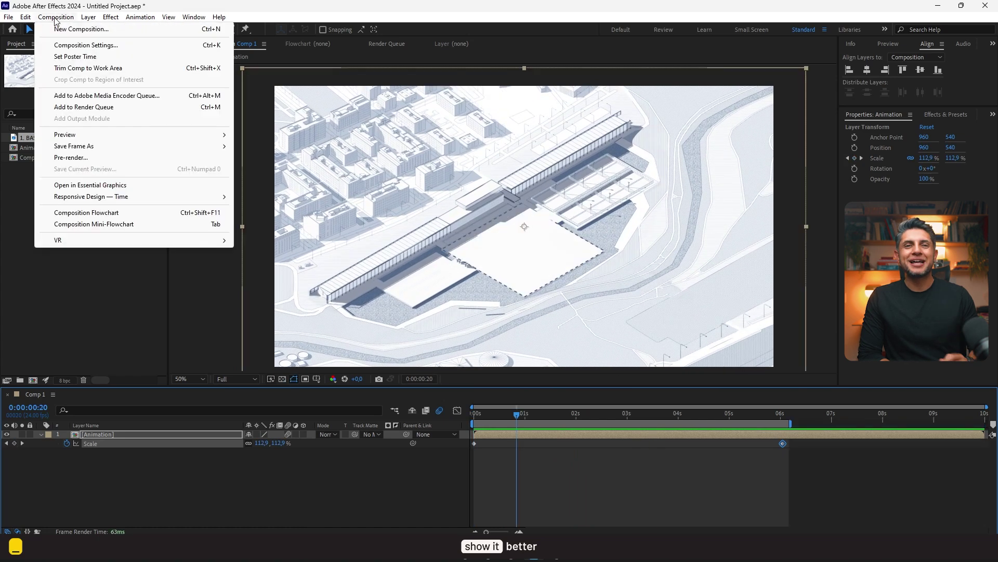
click(101, 108)
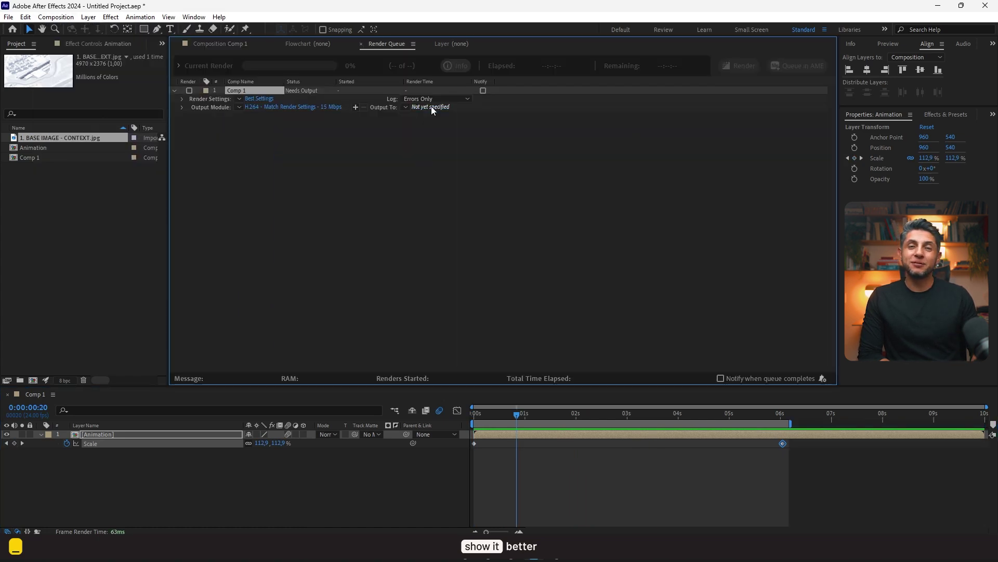
click(432, 107)
key(Return)
click(747, 66)
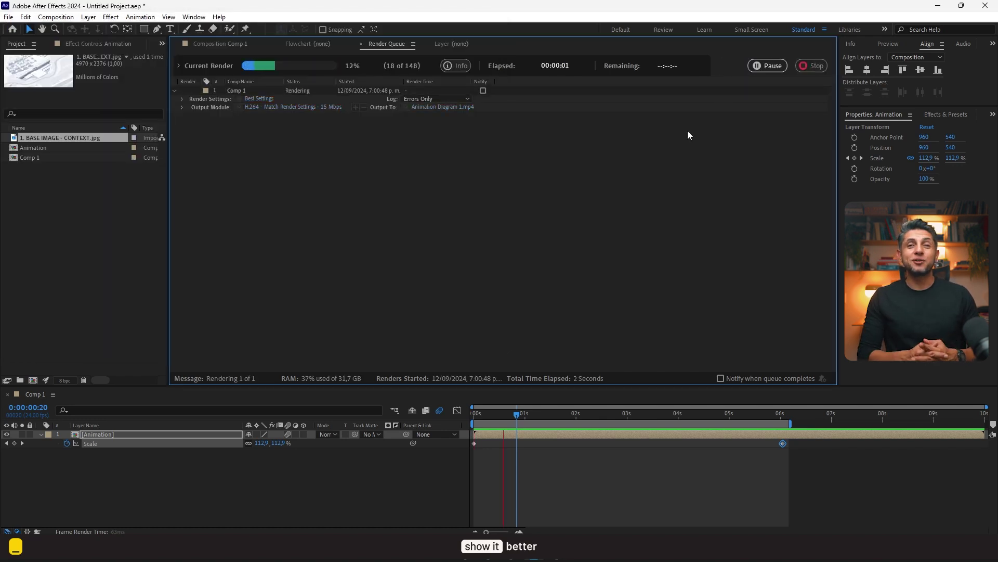